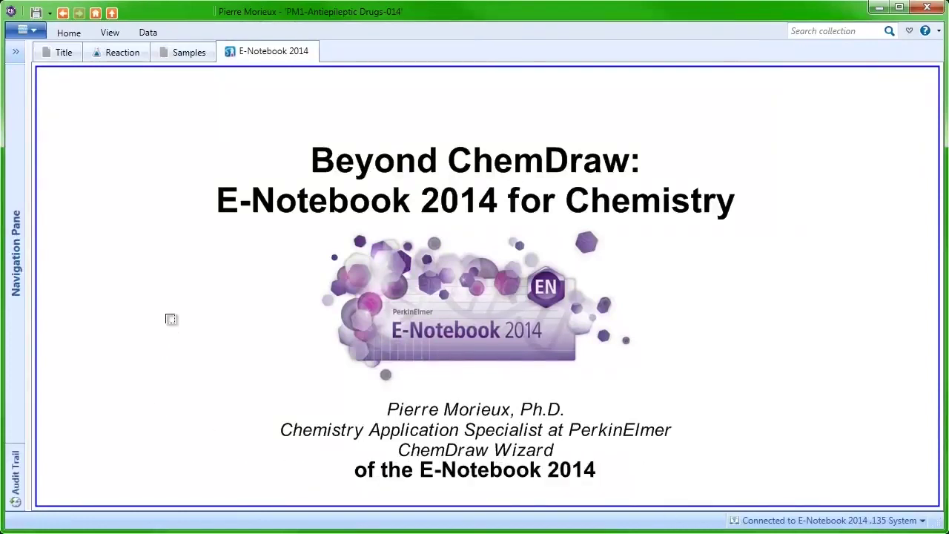
# Rename the template in My Templates to 'Click Reaction Template'.
pyautogui.click(131, 57)
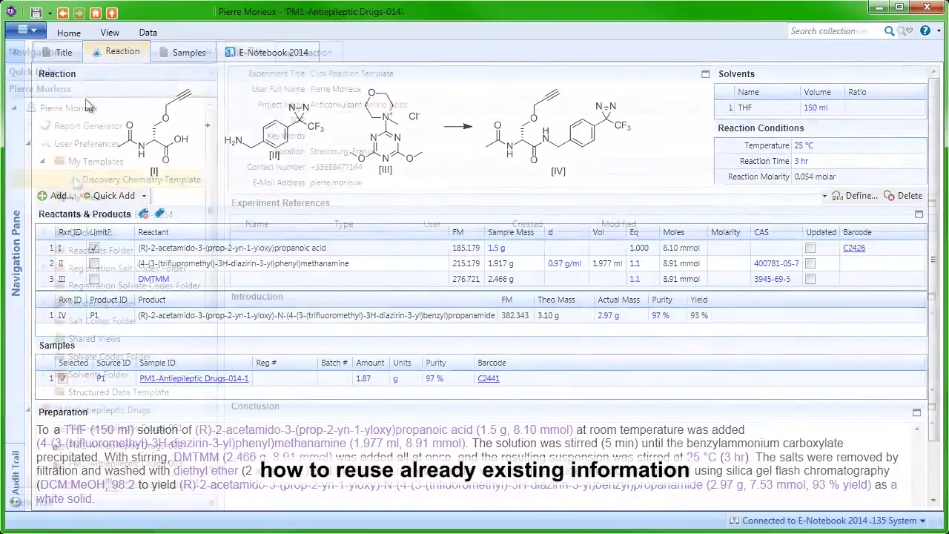
pyautogui.write('Click Reaction Template')
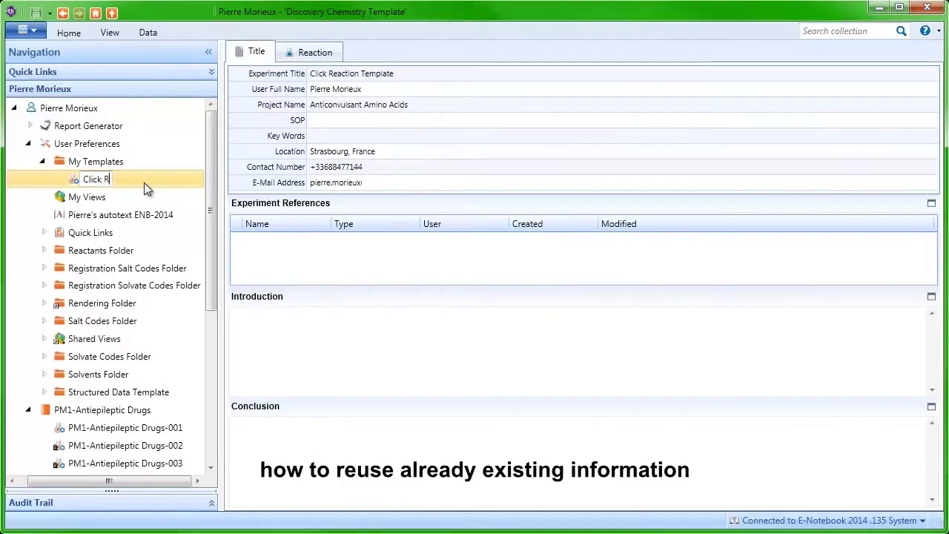
pyautogui.press('Return')
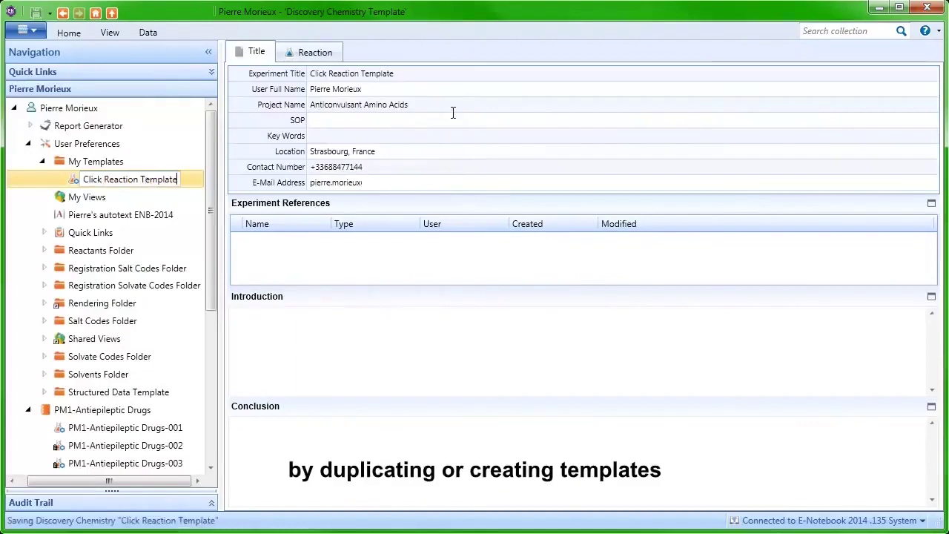
# Run the text search and scroll through the 5 matching experiments.
pyautogui.click(313, 50)
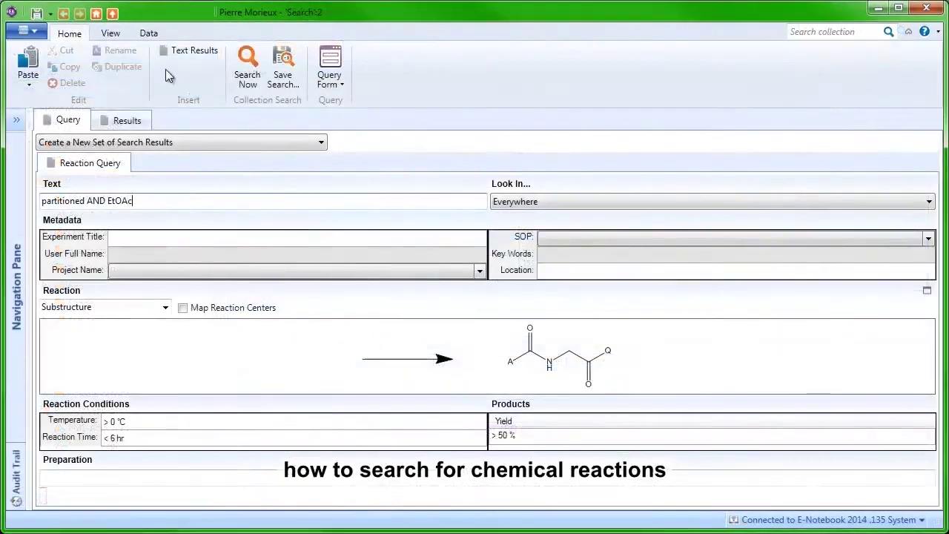
pyautogui.click(248, 65)
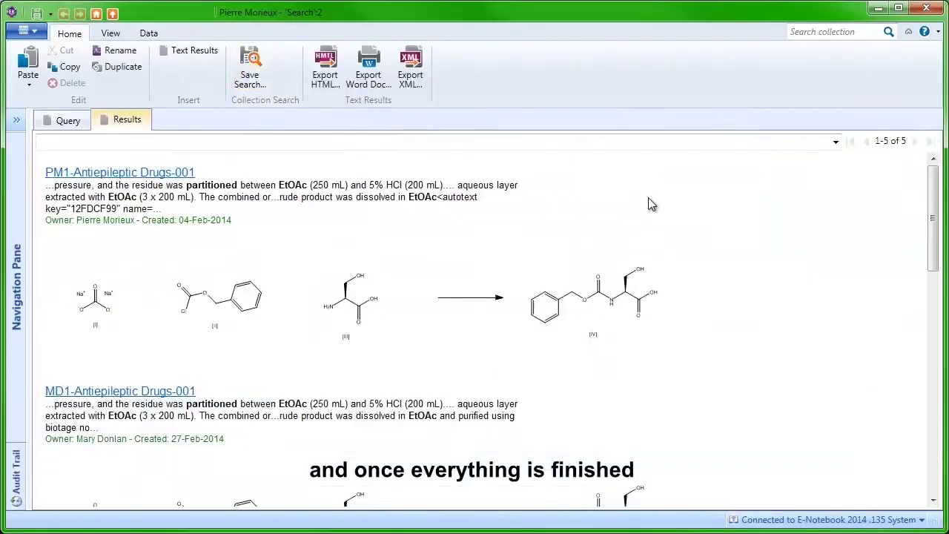
pyautogui.scroll(-3, 651, 204)
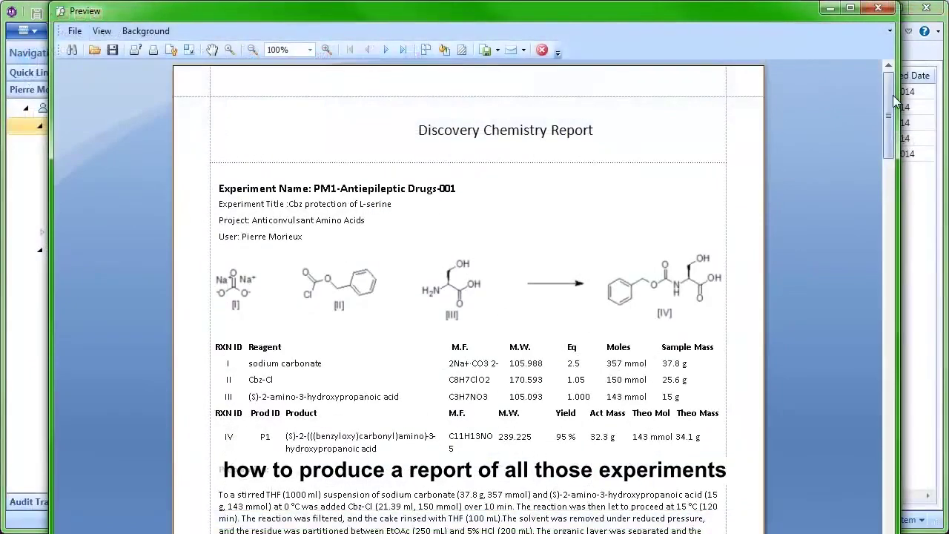
pyautogui.moveTo(895, 100); pyautogui.dragTo(886, 350)
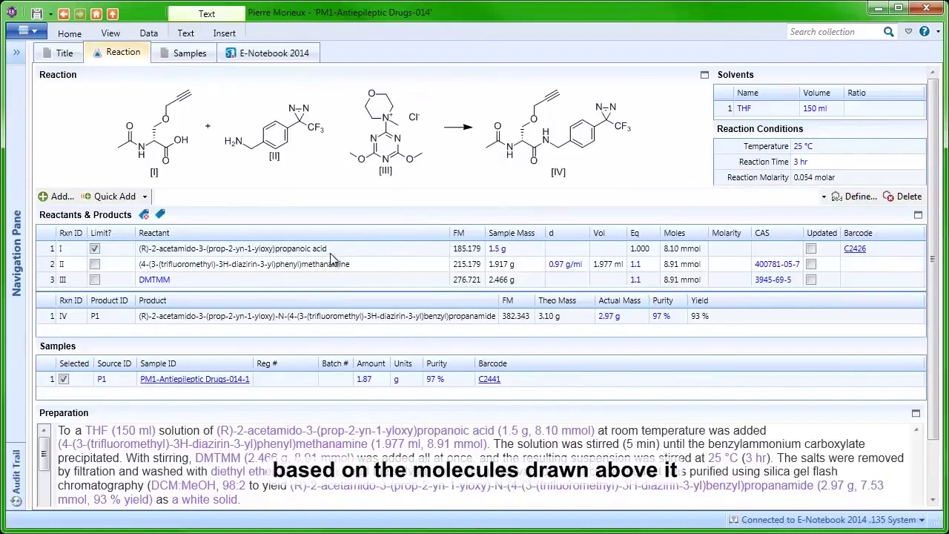
# Show the sample information page (purity 97 %, MP 148-150 °C) and check the Home > Inventory options.
pyautogui.click(184, 53)
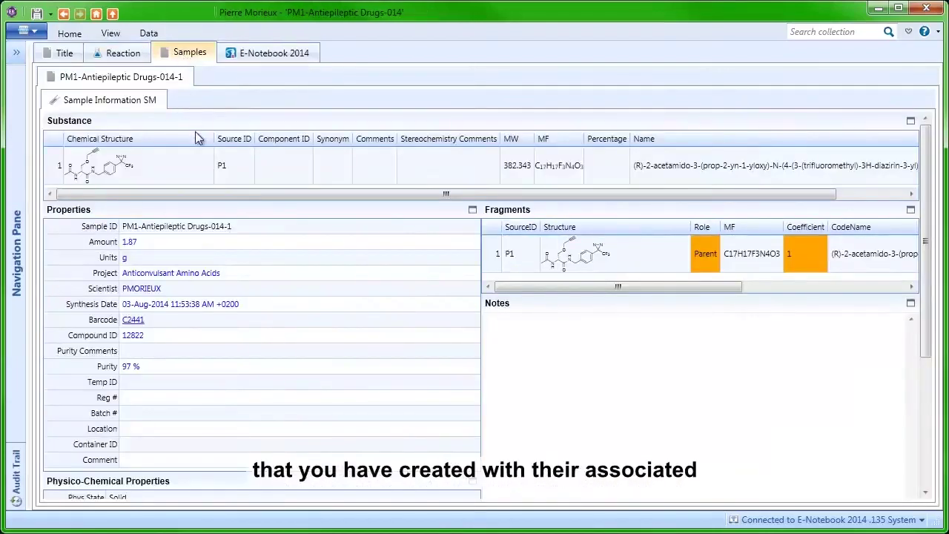
pyautogui.moveTo(925, 259); pyautogui.dragTo(926, 370)
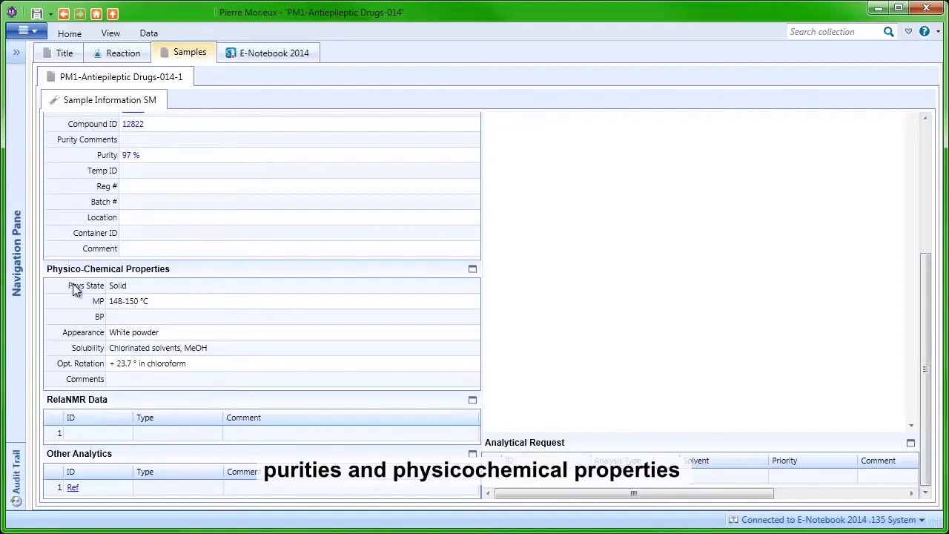
pyautogui.click(69, 33)
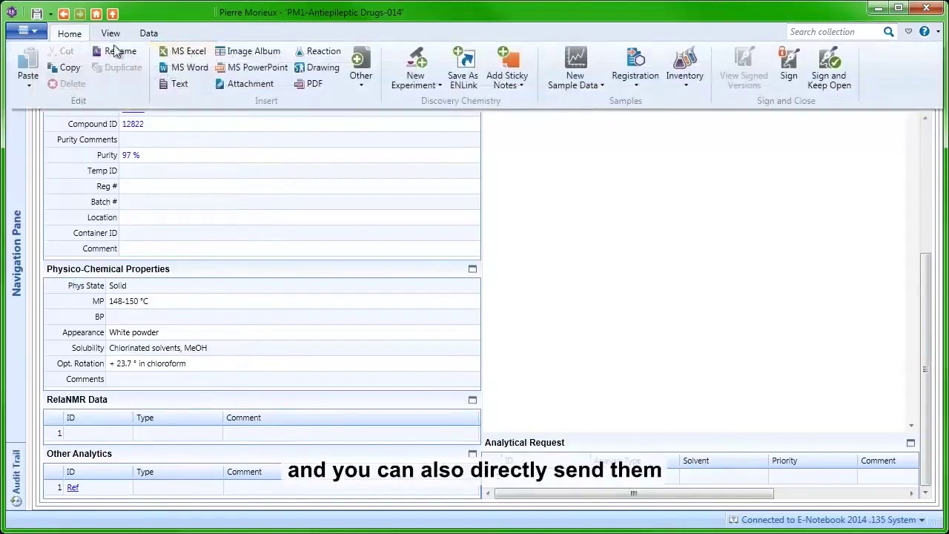
pyautogui.click(690, 87)
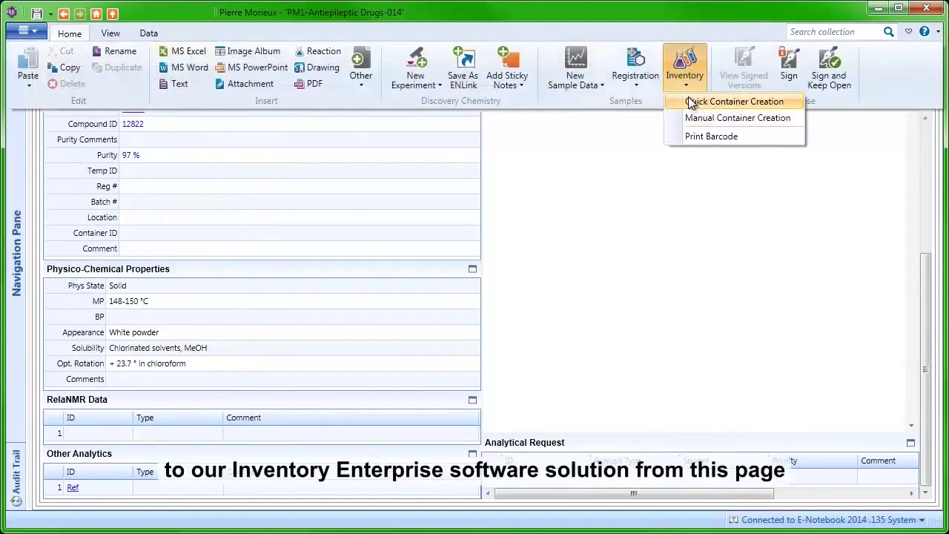
pyautogui.click(687, 121)
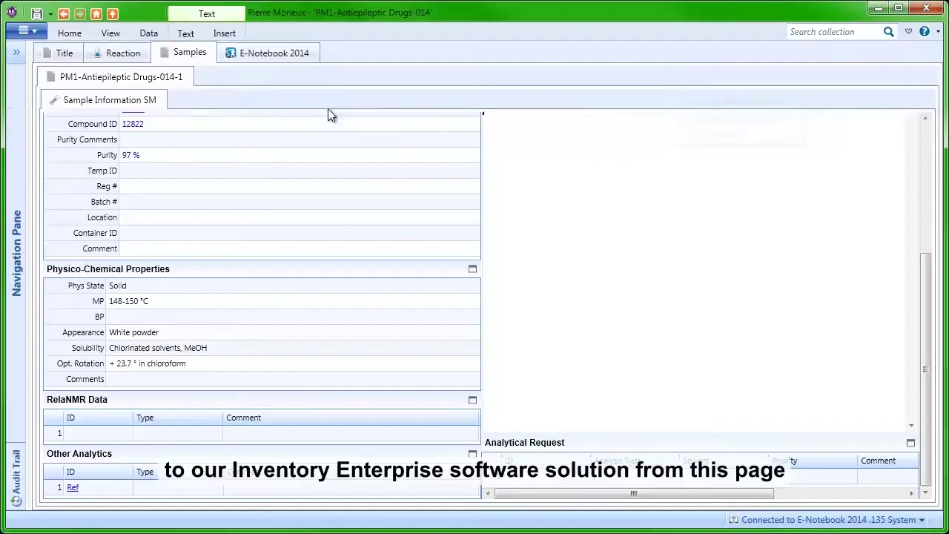
# Replace the reaction's THF solvent with Dioxane.
pyautogui.click(101, 54)
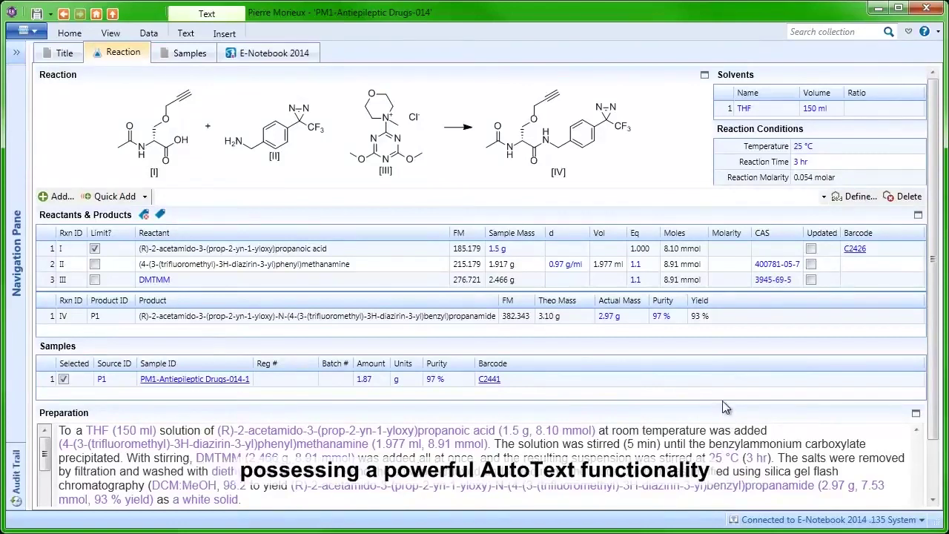
pyautogui.doubleClick(758, 108)
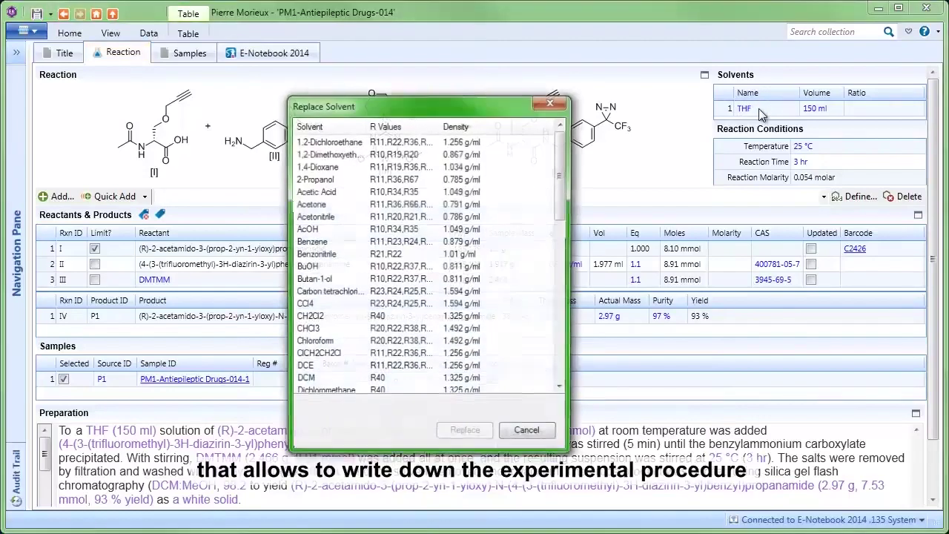
pyautogui.moveTo(474, 89); pyautogui.dragTo(483, 32)
pyautogui.moveTo(580, 106); pyautogui.dragTo(581, 161)
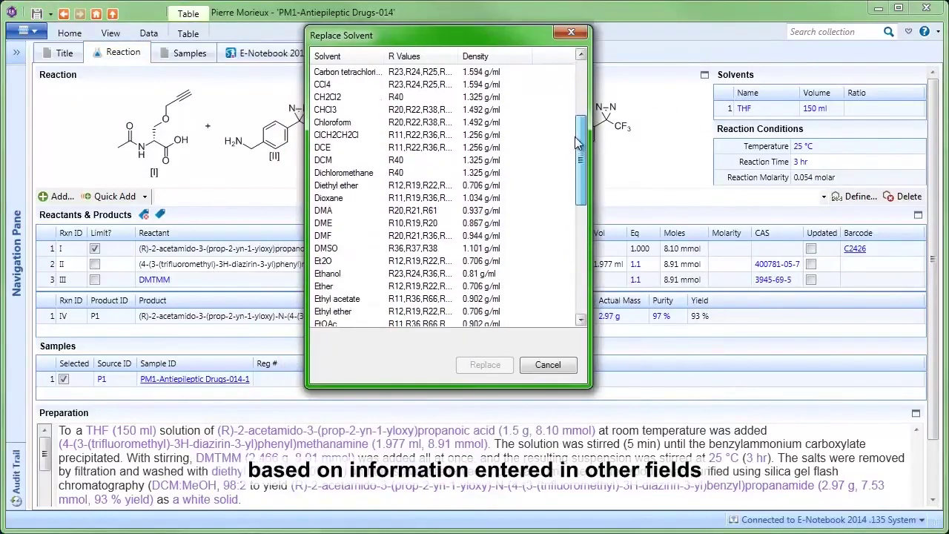
pyautogui.click(326, 198)
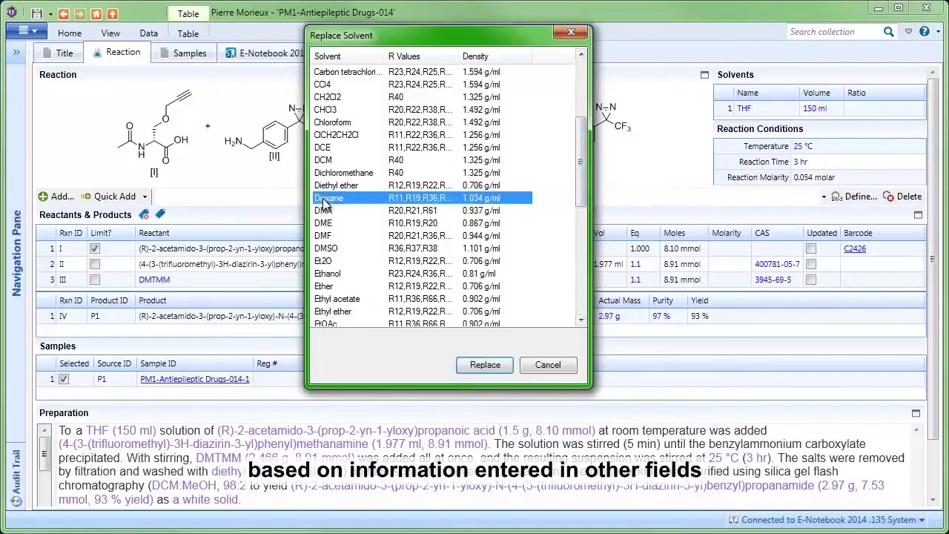
pyautogui.click(480, 364)
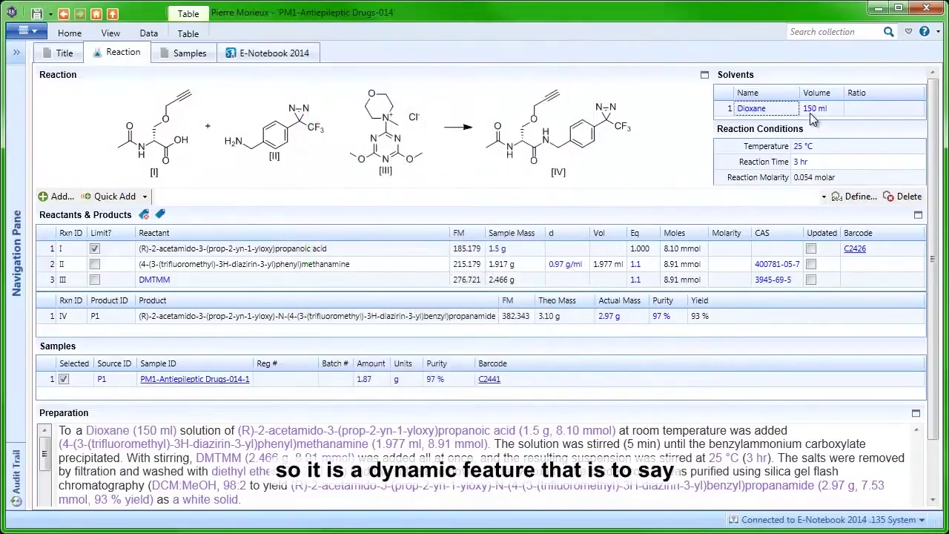
# Set the Dioxane volume to 200 ml, recalculating molarity to 0.041 molar.
pyautogui.click(805, 110)
pyautogui.write('200')
pyautogui.press('Return')
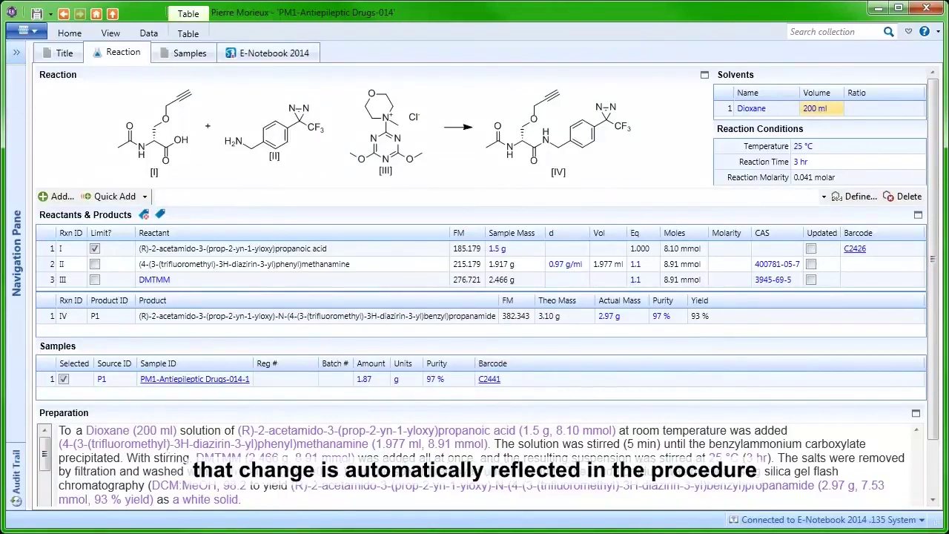
# Open the synthetic path graph through Home > Batch Explorer > View Synthetic Path.
pyautogui.click(474, 460)
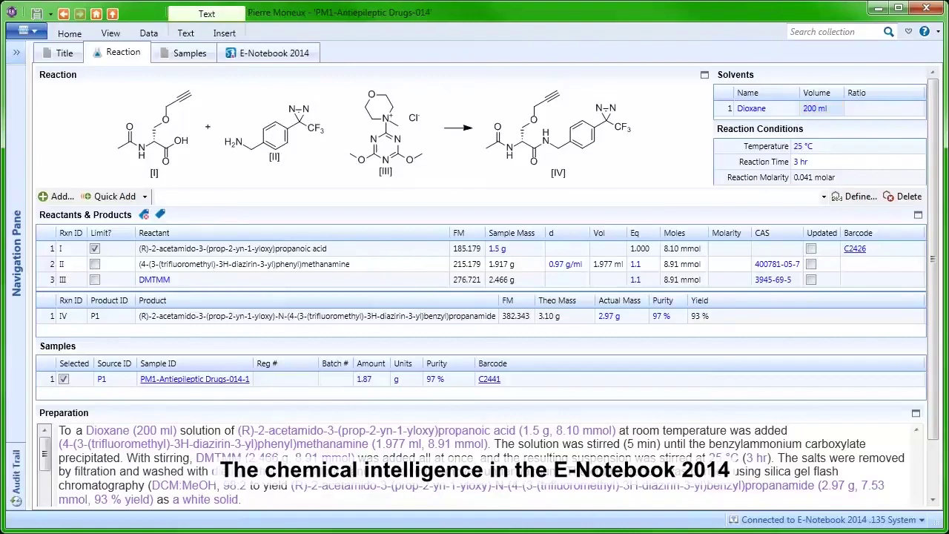
pyautogui.click(68, 35)
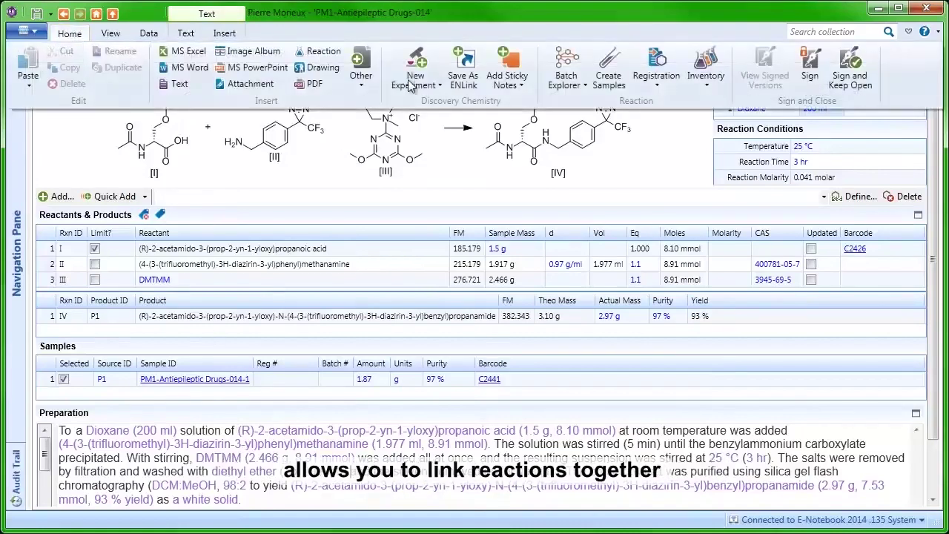
pyautogui.click(568, 80)
pyautogui.click(580, 119)
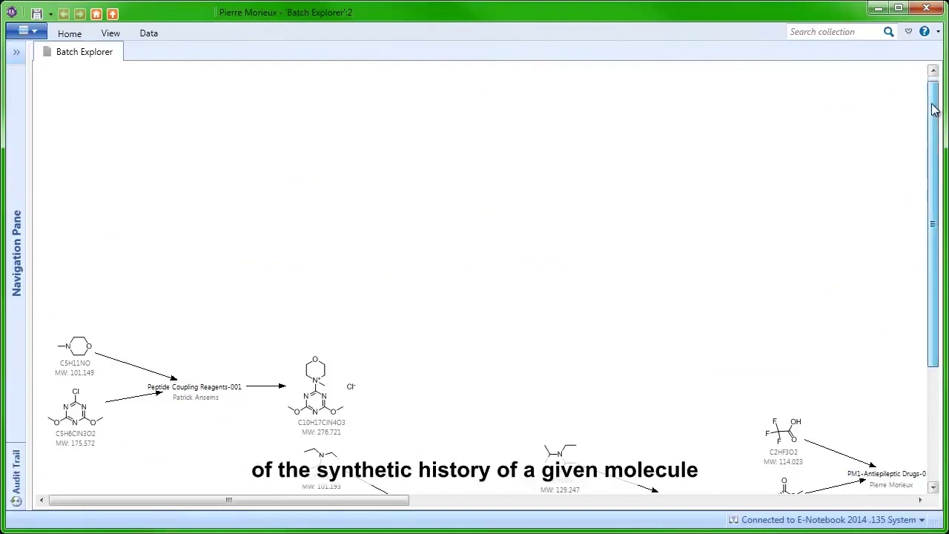
# Scroll around the synthesis tree and zoom in on Photoaffinity Labeling Reagents-002.
pyautogui.moveTo(932, 97); pyautogui.dragTo(854, 212)
pyautogui.moveTo(256, 500); pyautogui.dragTo(763, 507)
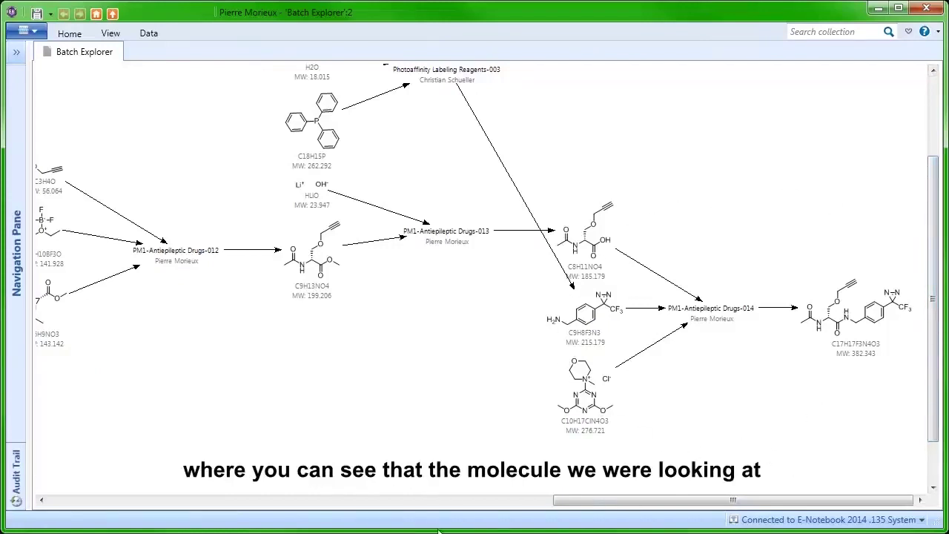
pyautogui.click(43, 501)
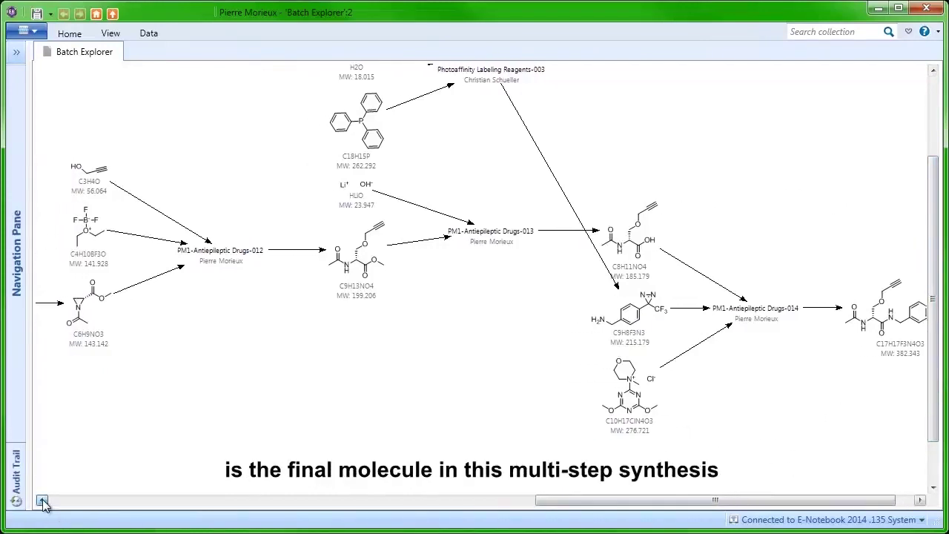
pyautogui.moveTo(42, 501); pyautogui.dragTo(42, 501)
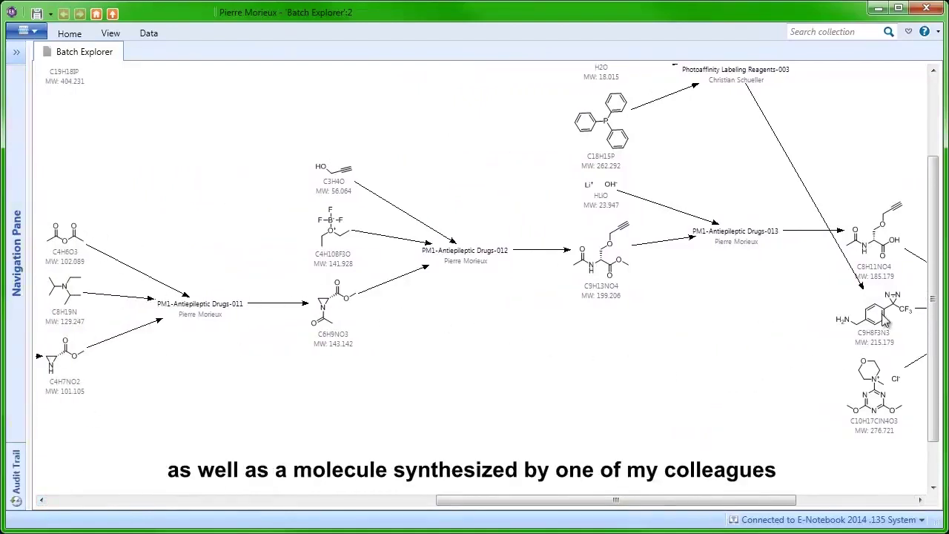
pyautogui.moveTo(933, 71); pyautogui.dragTo(933, 71)
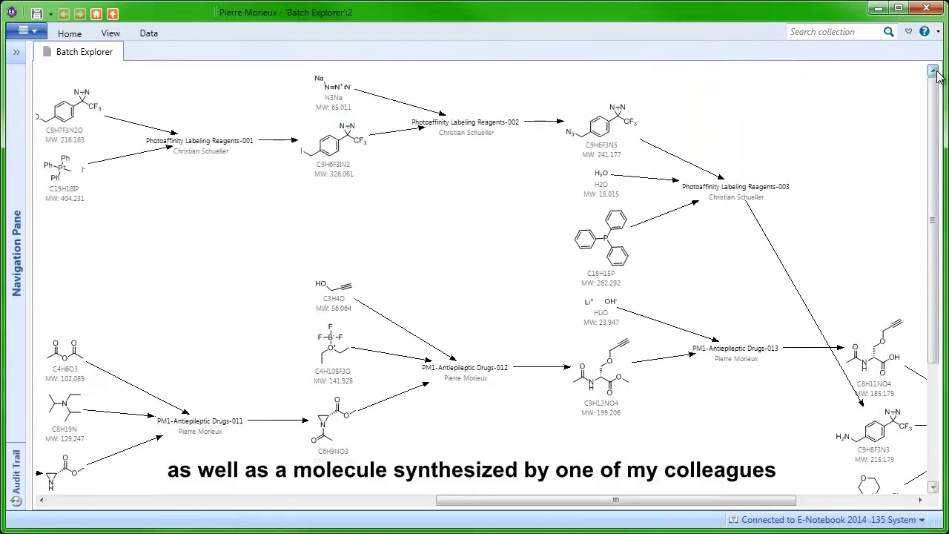
pyautogui.moveTo(42, 501); pyautogui.dragTo(41, 500)
pyautogui.doubleClick(552, 128)
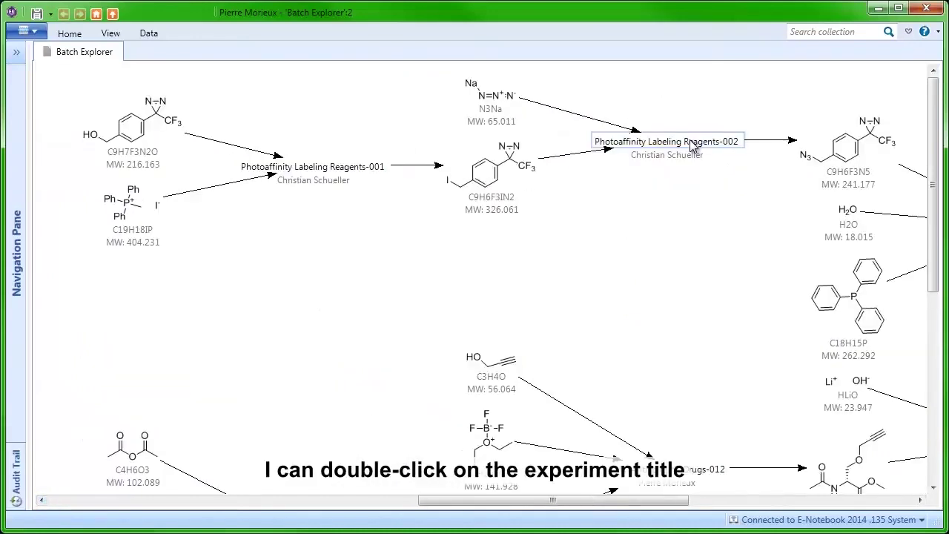
# Open Photoaffinity Labeling Reagents-002, view its Benzyl azide synthesis PDF, then select sample barcode C2440.
pyautogui.doubleClick(691, 142)
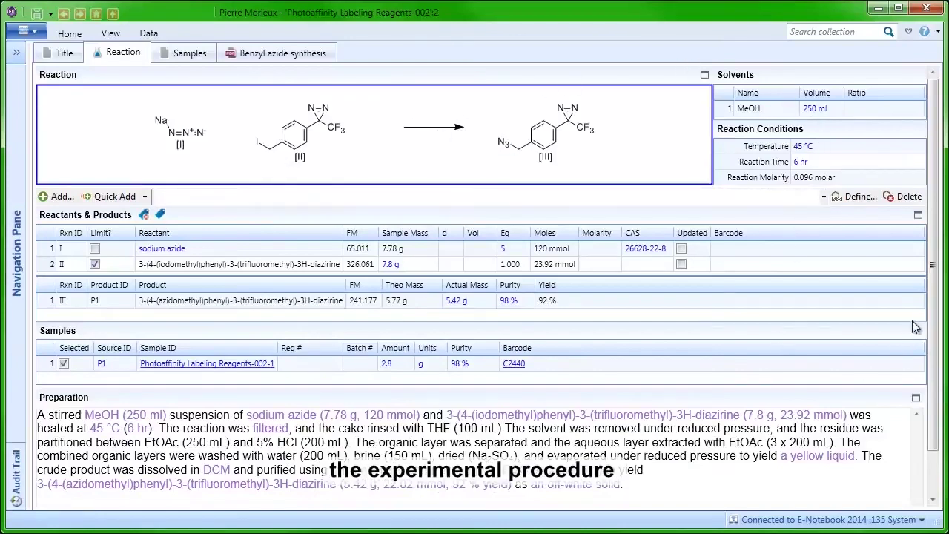
pyautogui.scroll(-1, 916, 326)
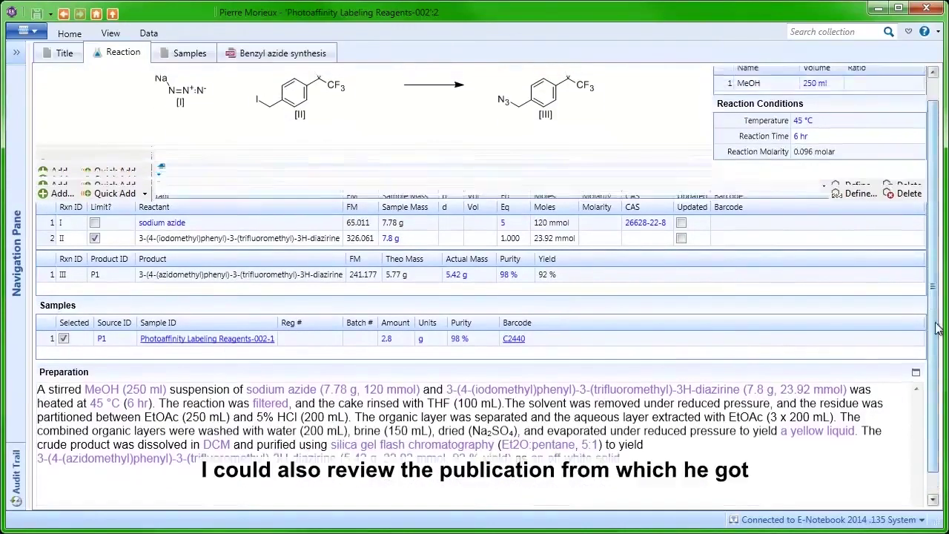
pyautogui.click(262, 49)
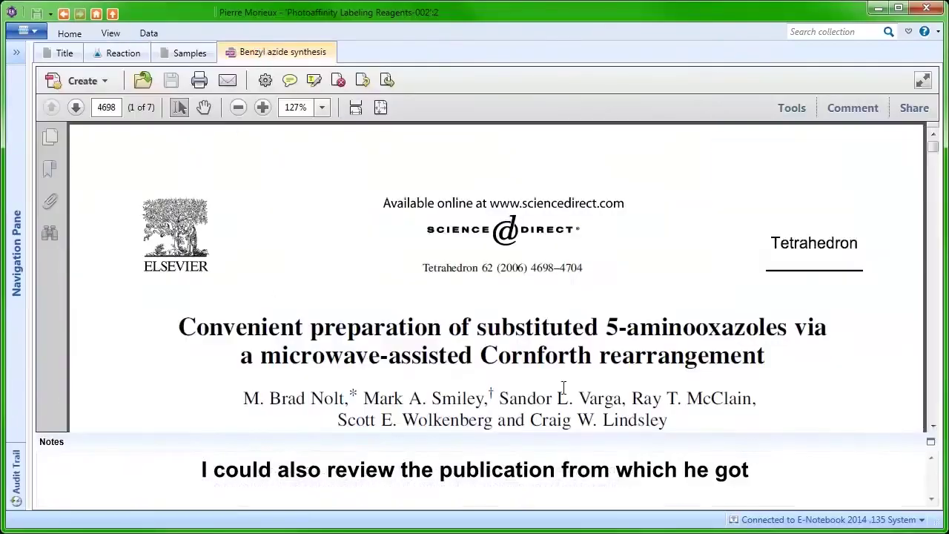
pyautogui.moveTo(932, 147); pyautogui.dragTo(942, 254)
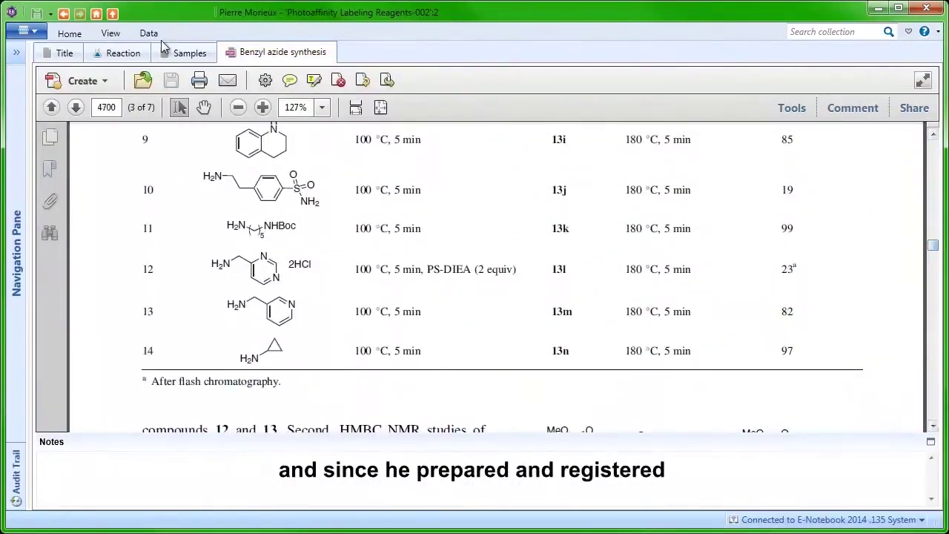
pyautogui.click(130, 51)
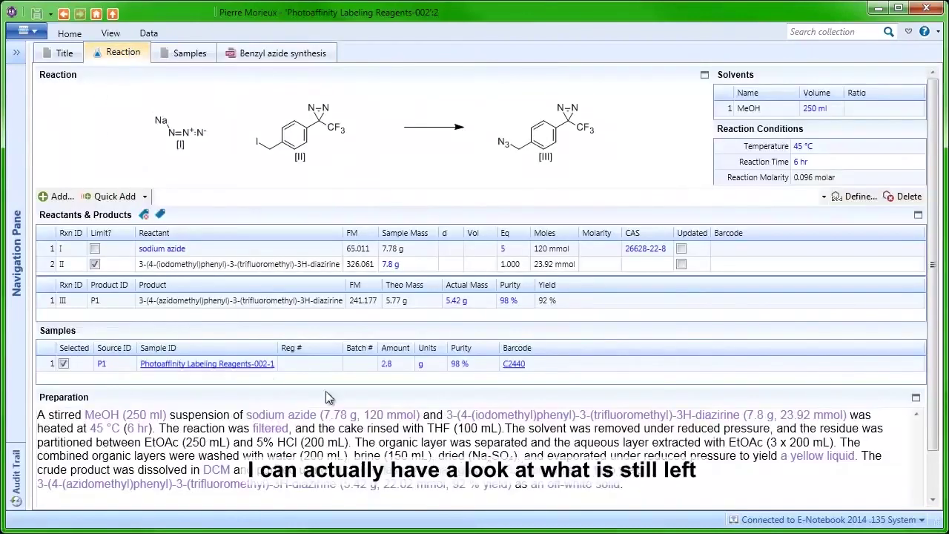
pyautogui.click(516, 369)
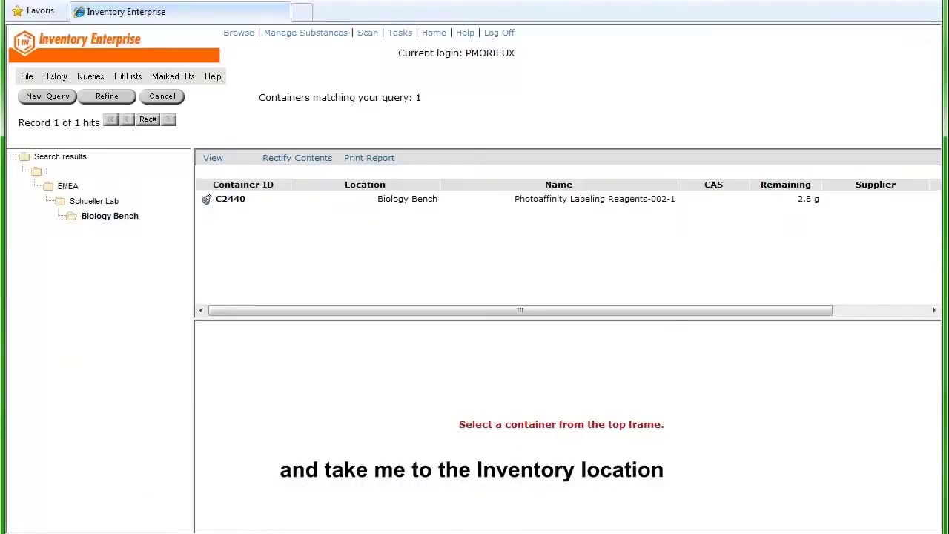
# Drag the Inventory Enterprise splitter to enlarge the container details area.
pyautogui.moveTo(252, 319); pyautogui.dragTo(269, 235)
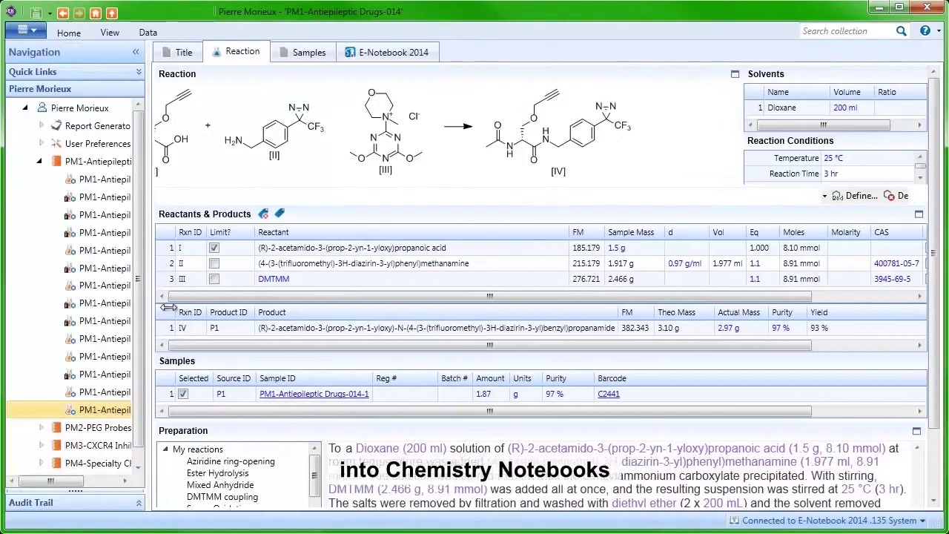
# Browse the PM1-Antiepileptic Drugs notebook's Reaction Table of Contents, then open experiment 014.
pyautogui.moveTo(167, 307); pyautogui.dragTo(215, 310)
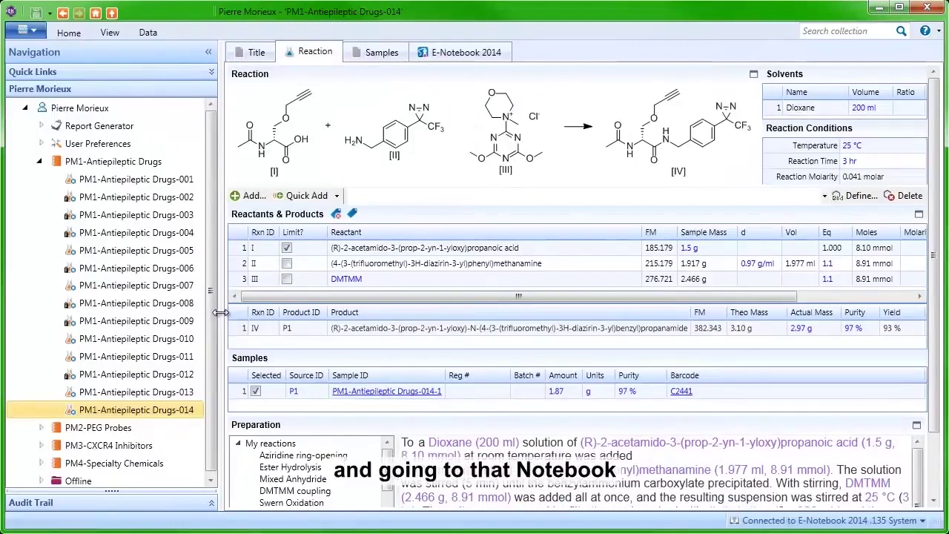
pyautogui.click(60, 163)
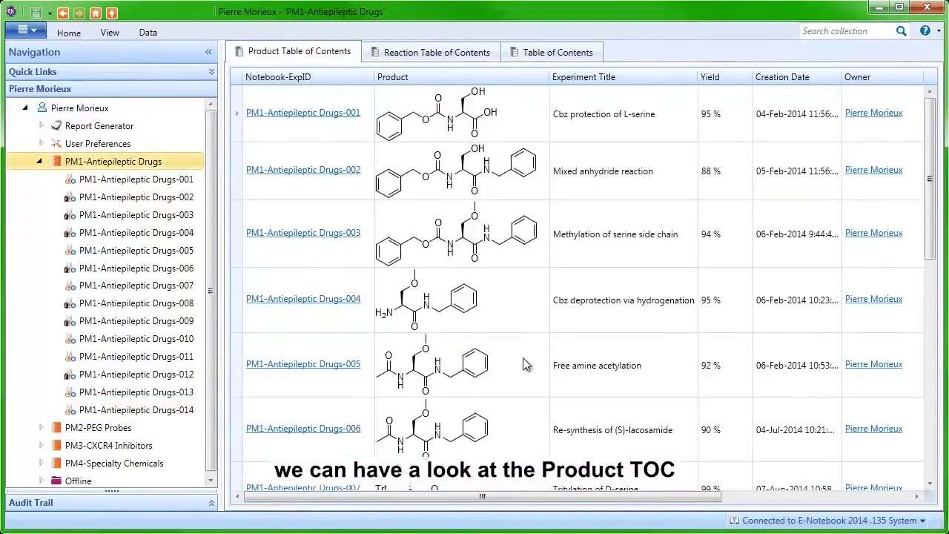
pyautogui.click(426, 58)
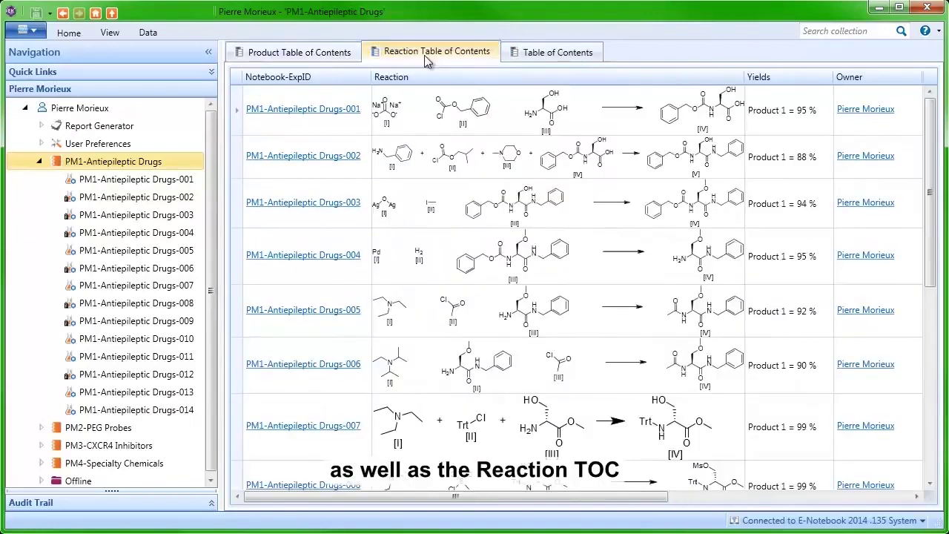
pyautogui.click(704, 95)
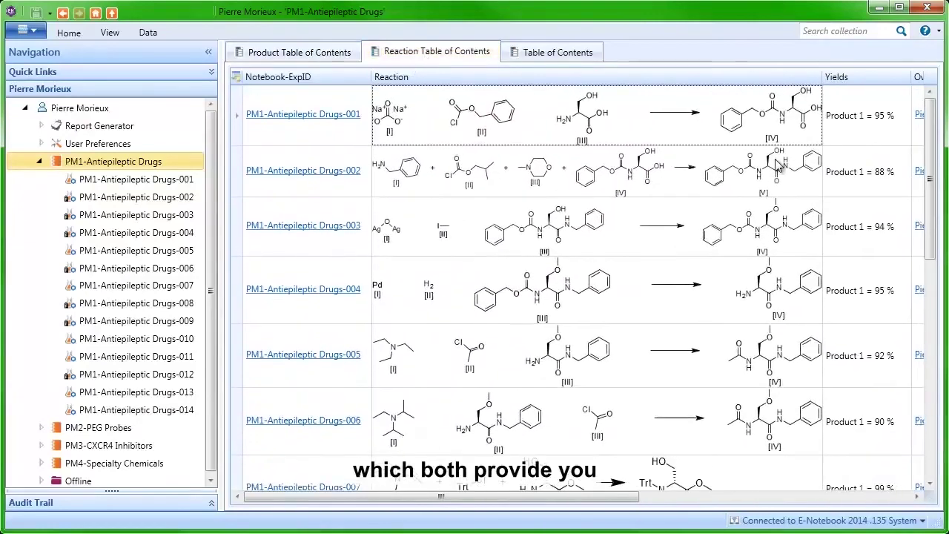
pyautogui.scroll(-5, 778, 165)
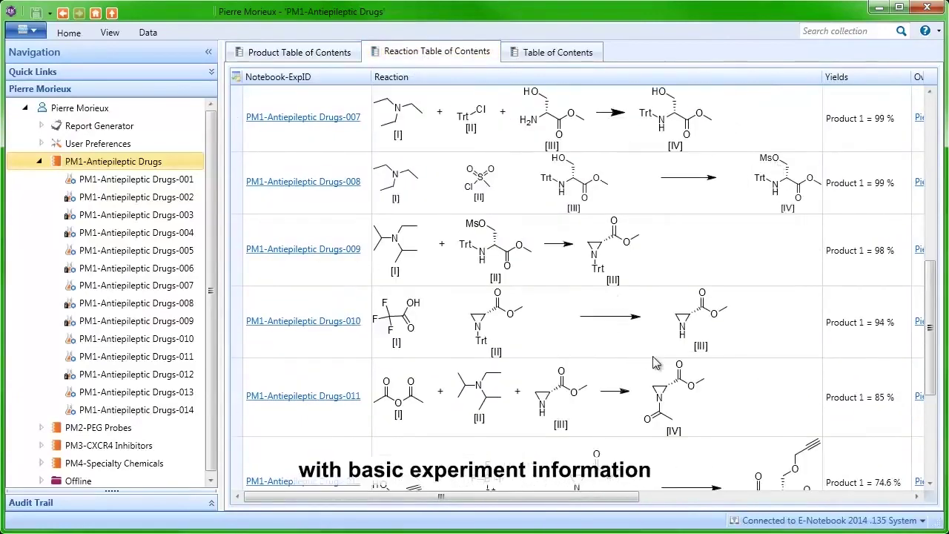
pyautogui.click(74, 413)
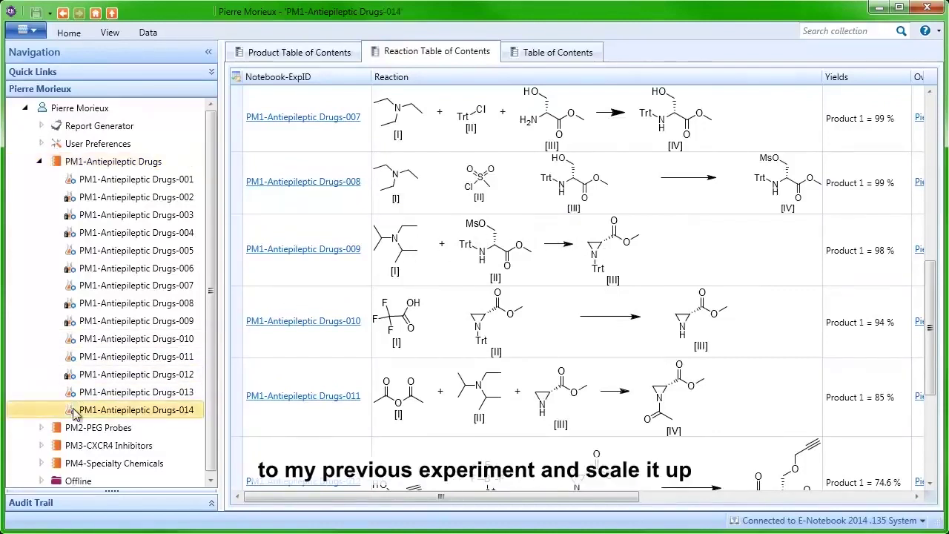
# Check the Home > Duplicate command, then expand User Preferences to reveal My Templates.
pyautogui.click(69, 32)
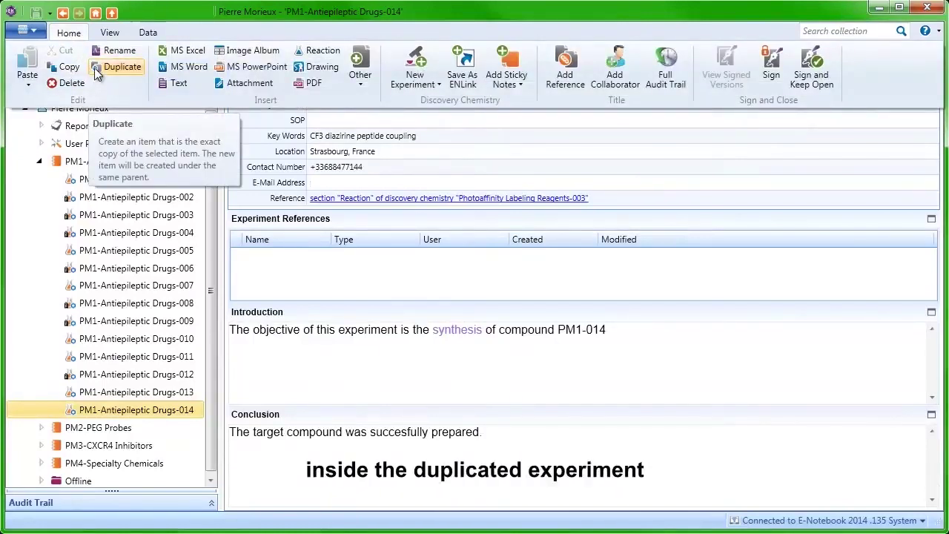
pyautogui.click(69, 33)
pyautogui.click(41, 145)
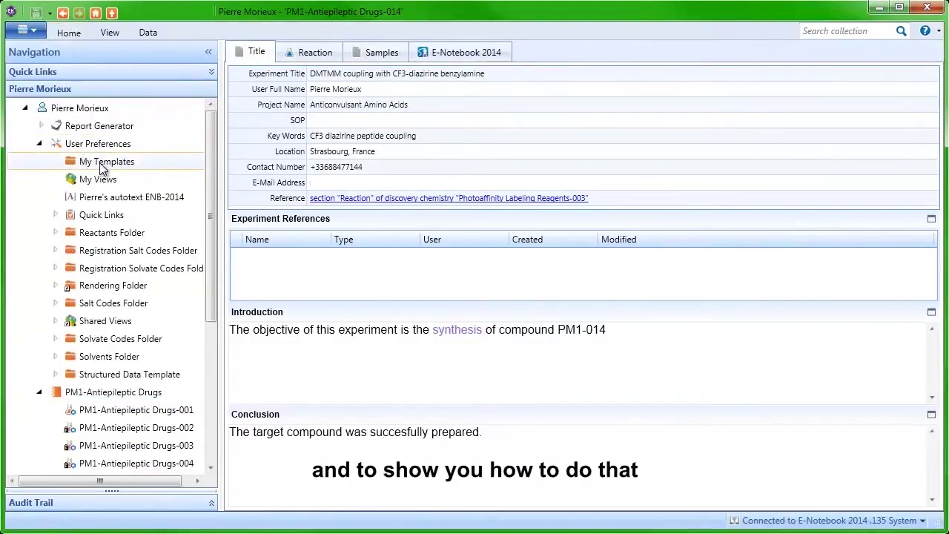
# Create a new Discovery Chemistry experiment from Home > New Experiment.
pyautogui.click(41, 143)
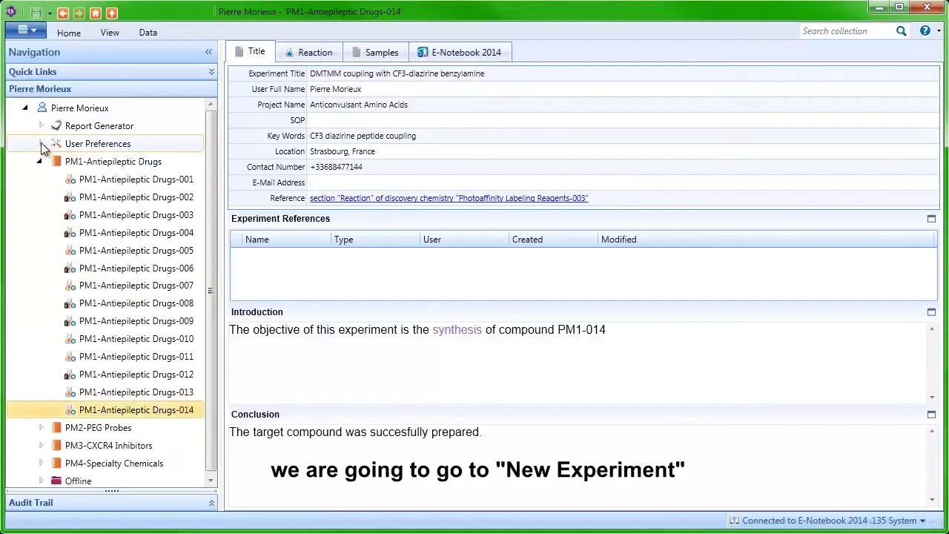
pyautogui.click(74, 34)
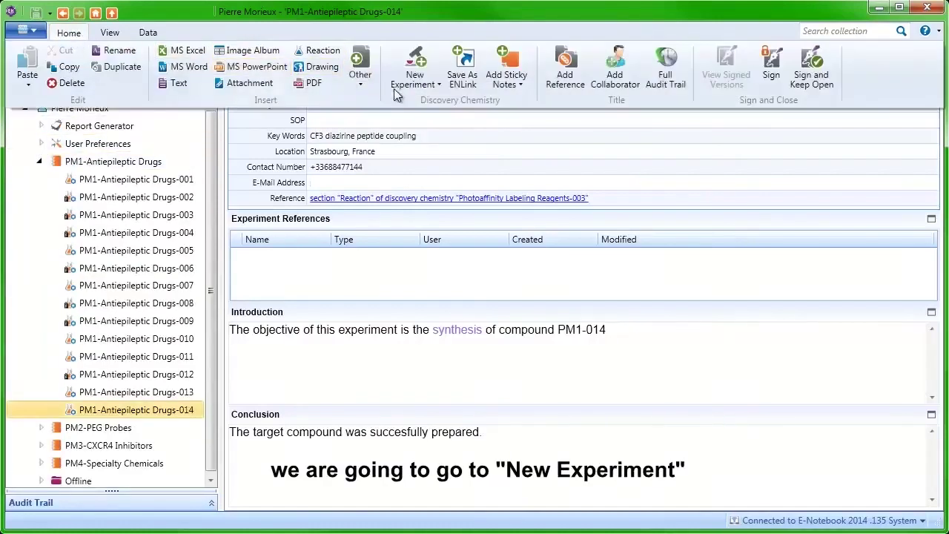
pyautogui.click(419, 84)
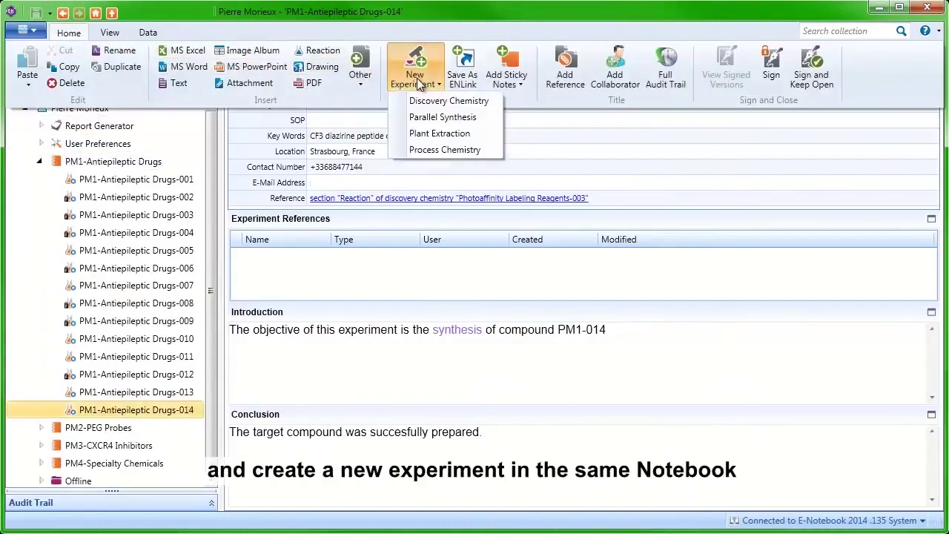
pyautogui.click(500, 103)
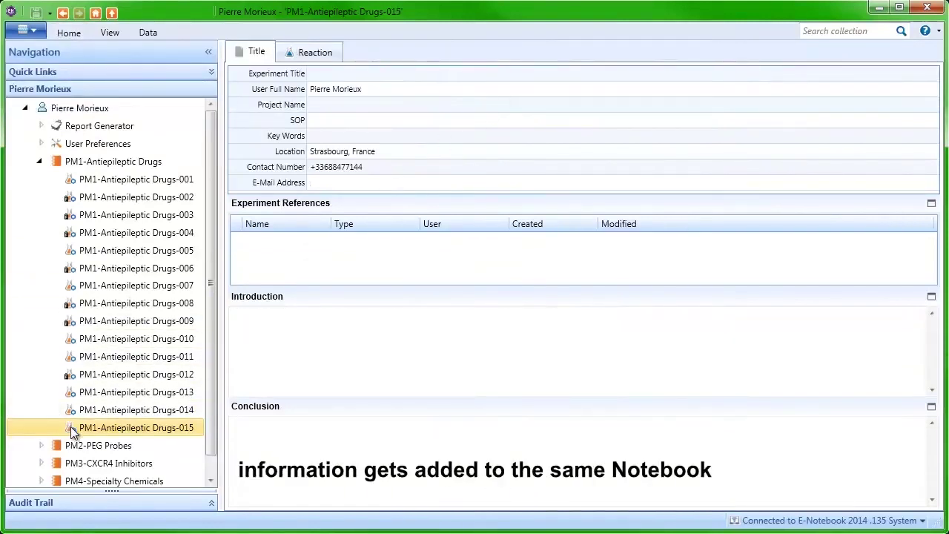
# Title it 'Click Reaction Template' under project Anticonvulsant Amino Acids and go to its Reaction page.
pyautogui.click(341, 76)
pyautogui.write('Click')
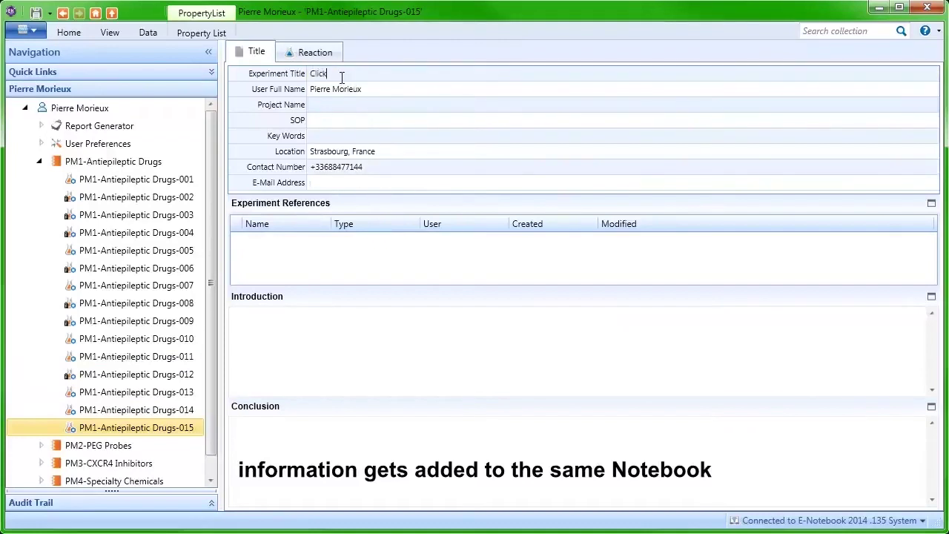
pyautogui.write(' Reaction Template')
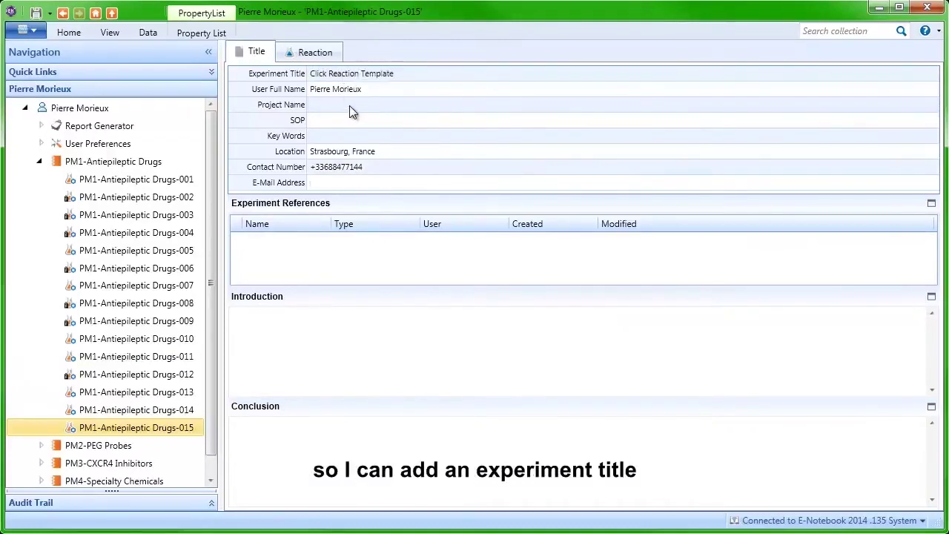
pyautogui.click(372, 108)
pyautogui.press('Return')
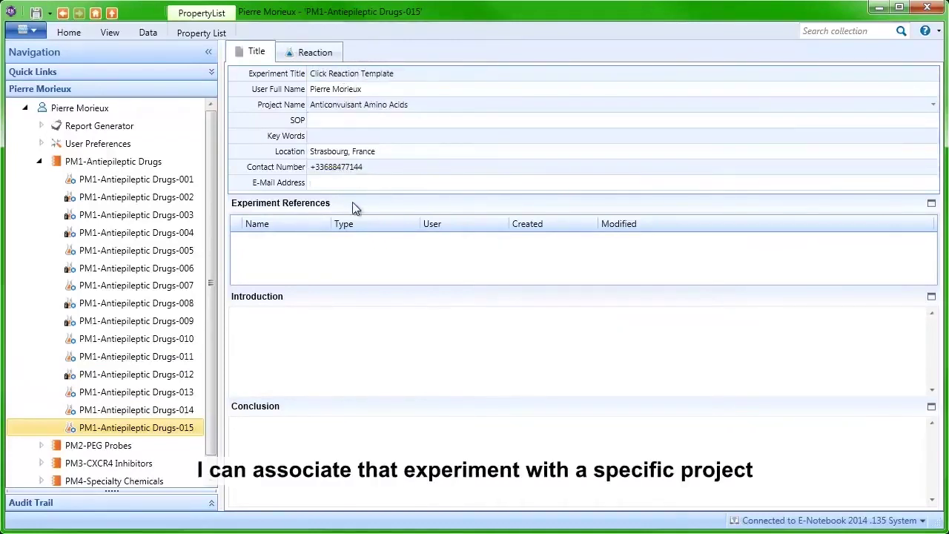
pyautogui.click(343, 319)
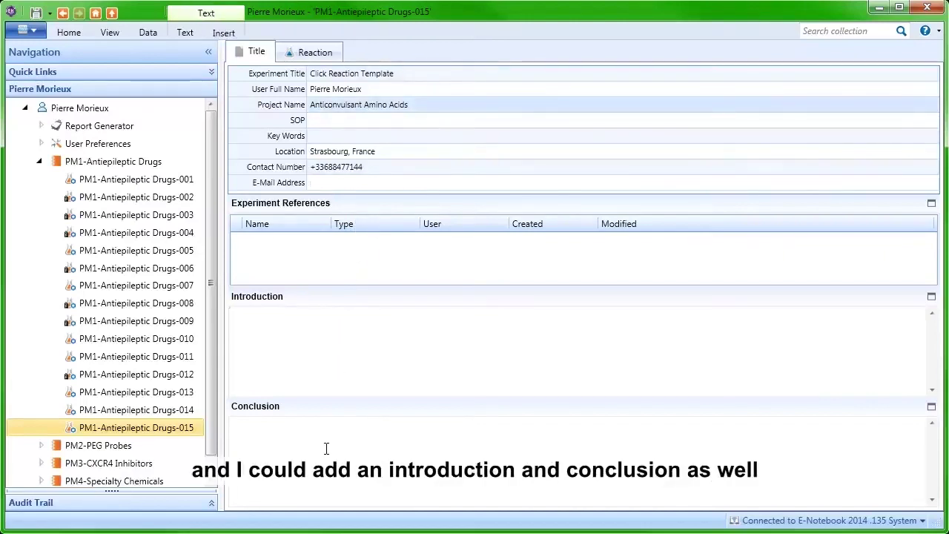
pyautogui.click(308, 53)
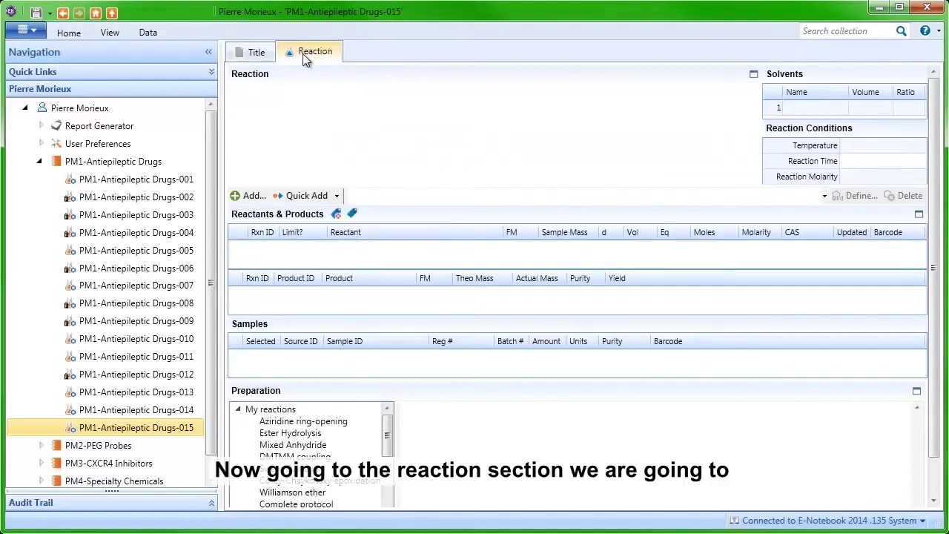
# Collapse the Navigation pane and maximize the Reaction drawing area.
pyautogui.click(208, 52)
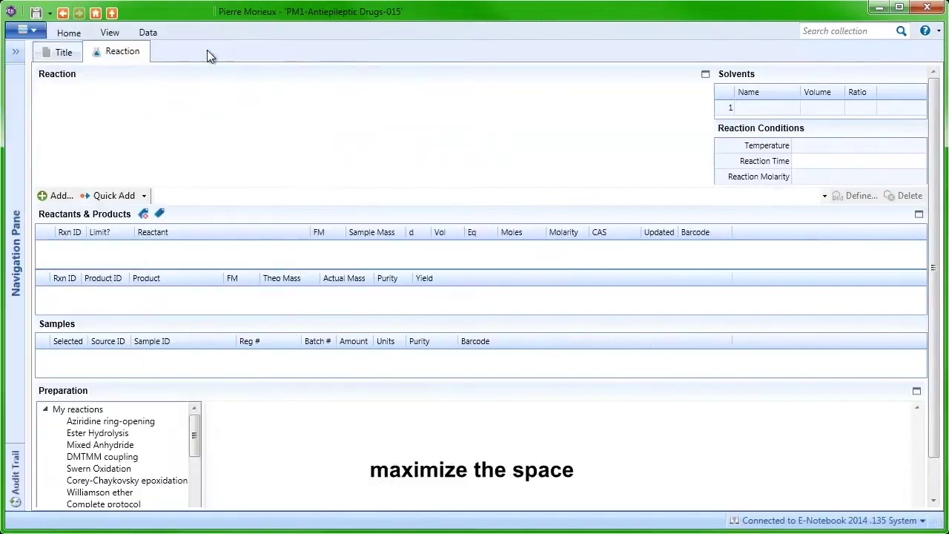
pyautogui.click(255, 126)
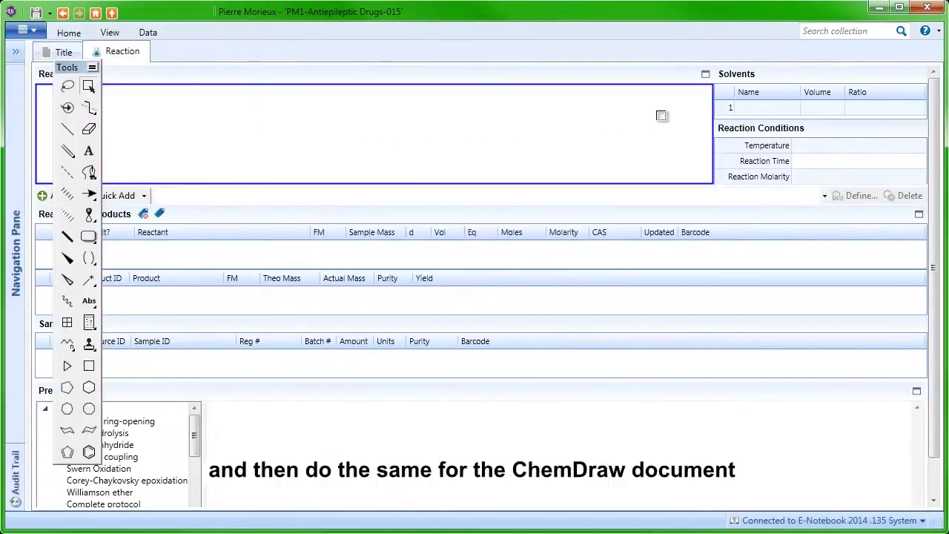
pyautogui.click(705, 73)
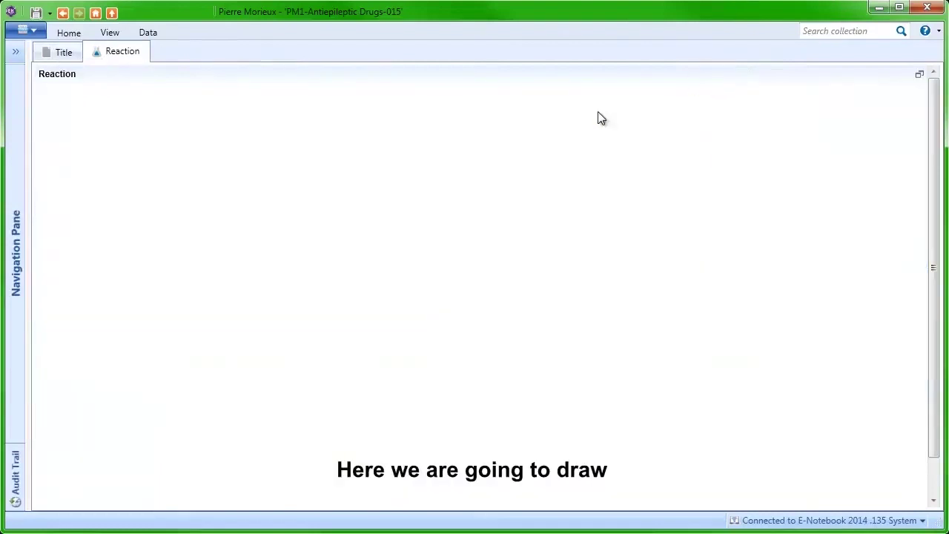
pyautogui.click(386, 195)
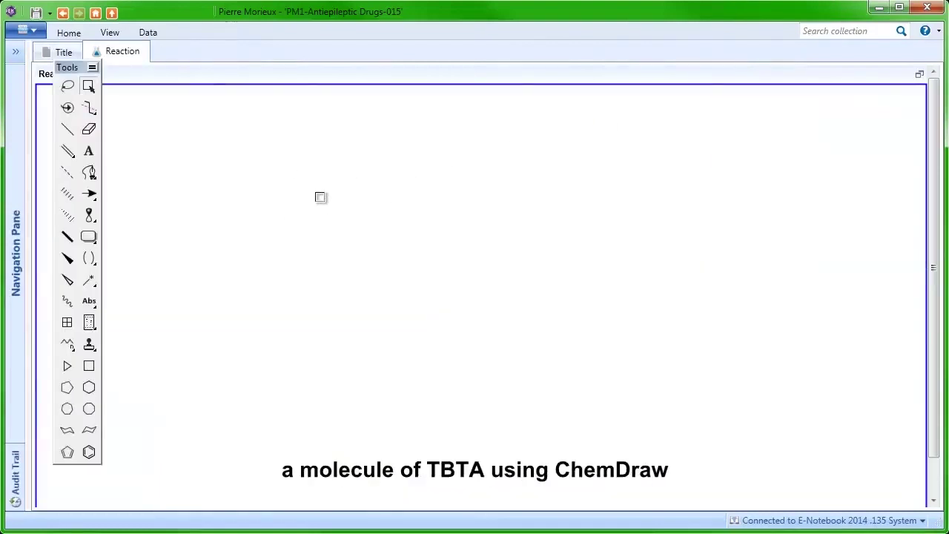
# Draw the benzyl triazole fragment attached to an amine nitrogen.
pyautogui.click(401, 269)
pyautogui.press('n')
pyautogui.click(415, 263)
pyautogui.press('5')
pyautogui.press('n')
pyautogui.press('n')
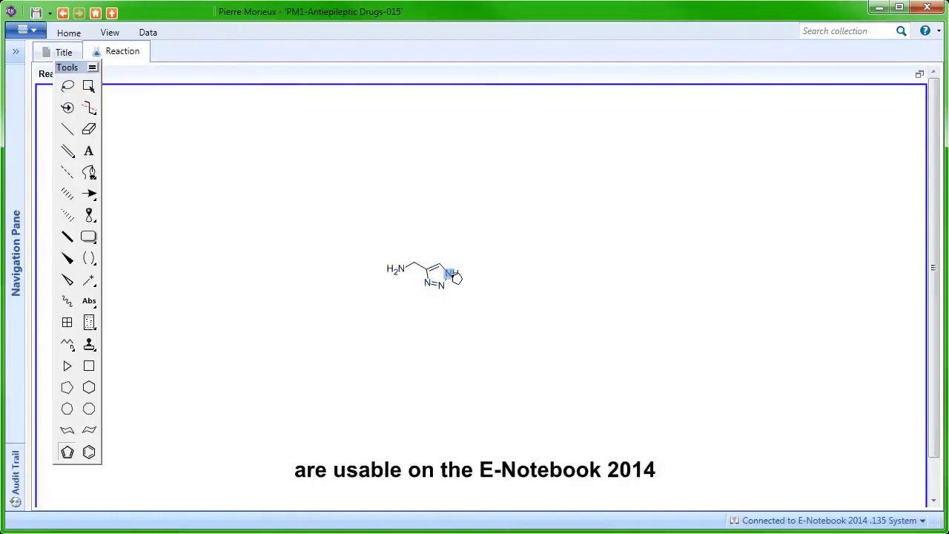
pyautogui.press('6')
# Copy, flip and rotate the fragment, bonding the arms to the central N.
pyautogui.moveTo(412, 240)
pyautogui.mouseDown()
pyautogui.moveTo(423, 296)
pyautogui.moveTo(434, 212)
pyautogui.mouseUp()
pyautogui.moveTo(469, 283)
pyautogui.mouseDown()
pyautogui.moveTo(382, 324)
pyautogui.moveTo(324, 258)
pyautogui.mouseUp()
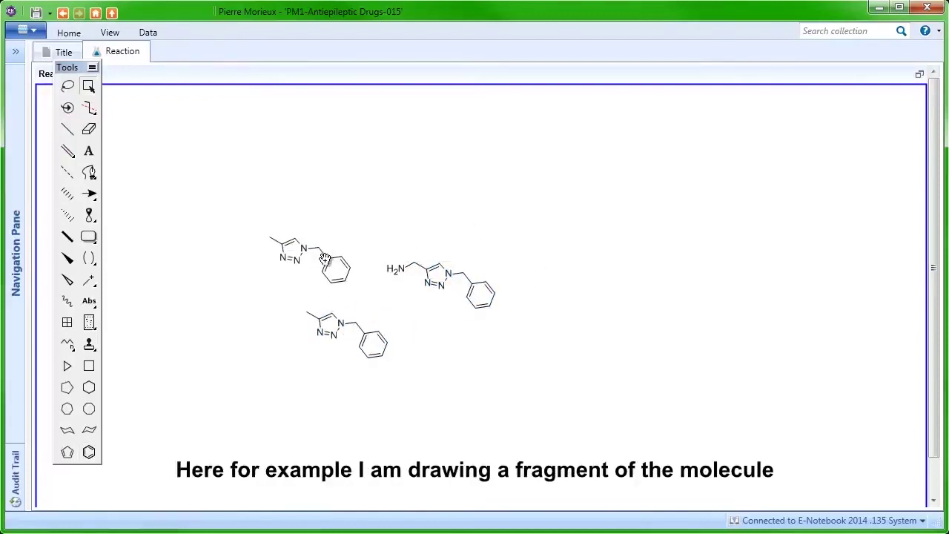
pyautogui.hotkey('ctrl', 'shift', 'h')
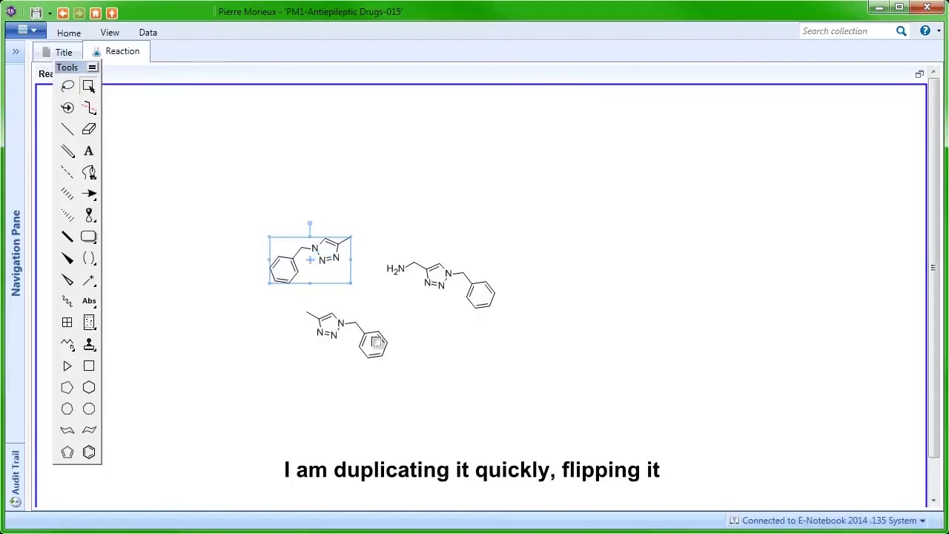
pyautogui.doubleClick(373, 337)
pyautogui.moveTo(346, 299); pyautogui.dragTo(419, 322)
pyautogui.press('b')
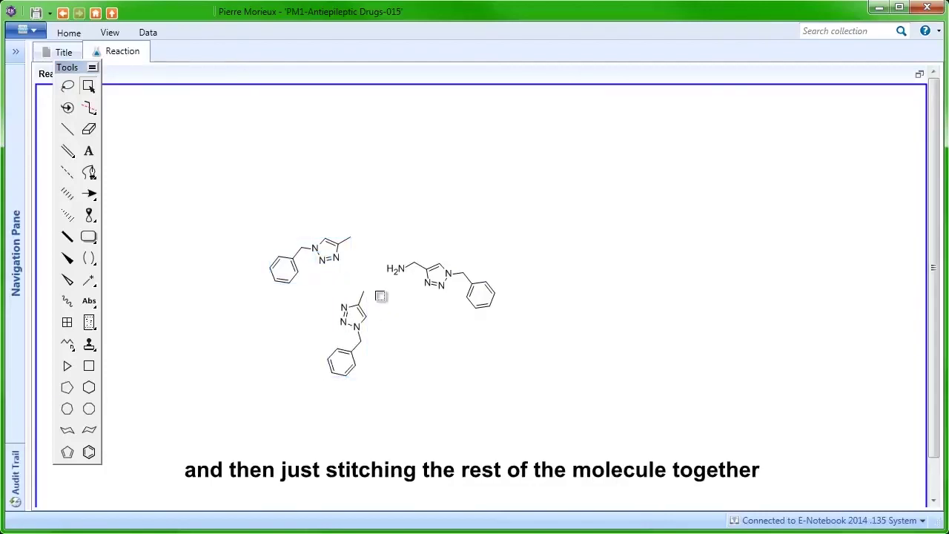
pyautogui.moveTo(364, 289); pyautogui.dragTo(399, 265)
# Clean up the whole TBTA structure's layout.
pyautogui.hotkey('ctrl', 'a')
pyautogui.hotkey('ctrl', 'shift', 'k')
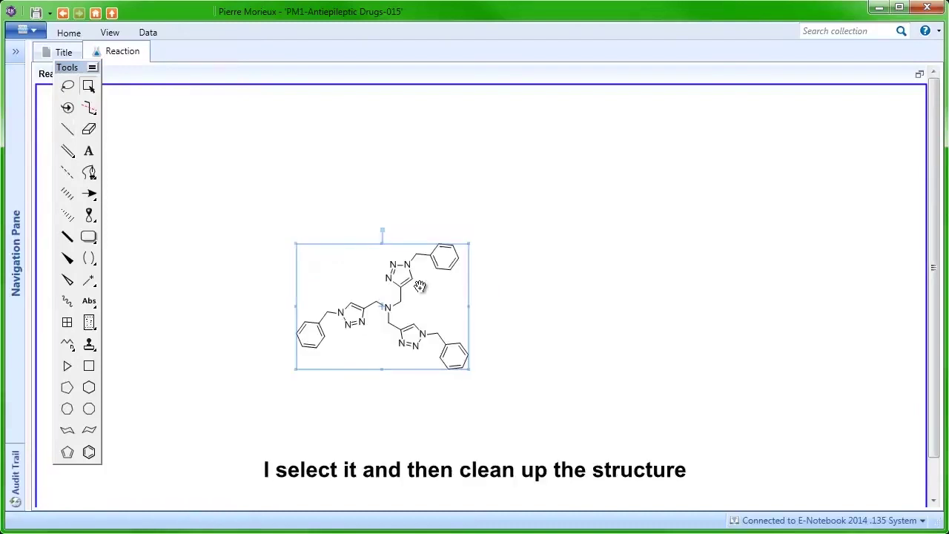
pyautogui.hotkey('ctrl', 'shift', 'k')
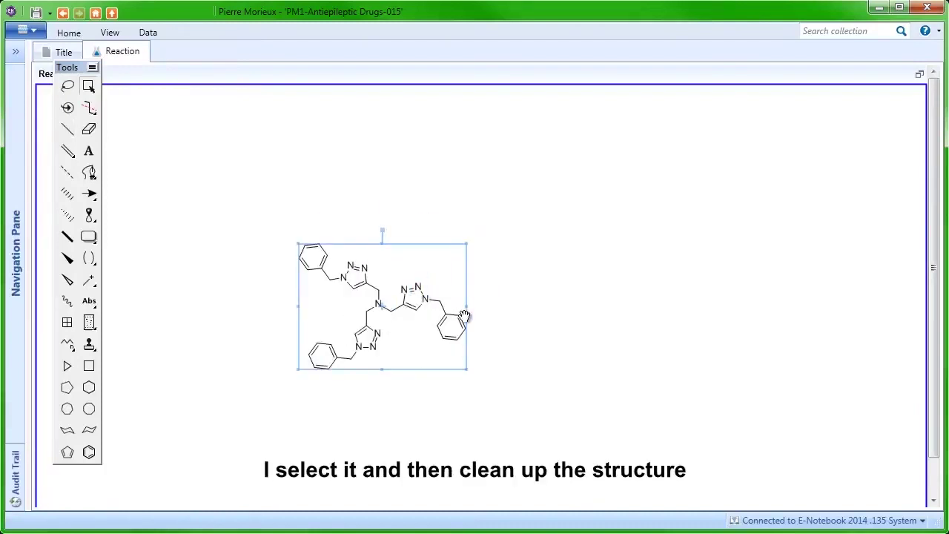
pyautogui.click(511, 316)
# Look up 'copper(II)' in Quick Add and add copper(II) sulfate as a reactant.
pyautogui.click(919, 75)
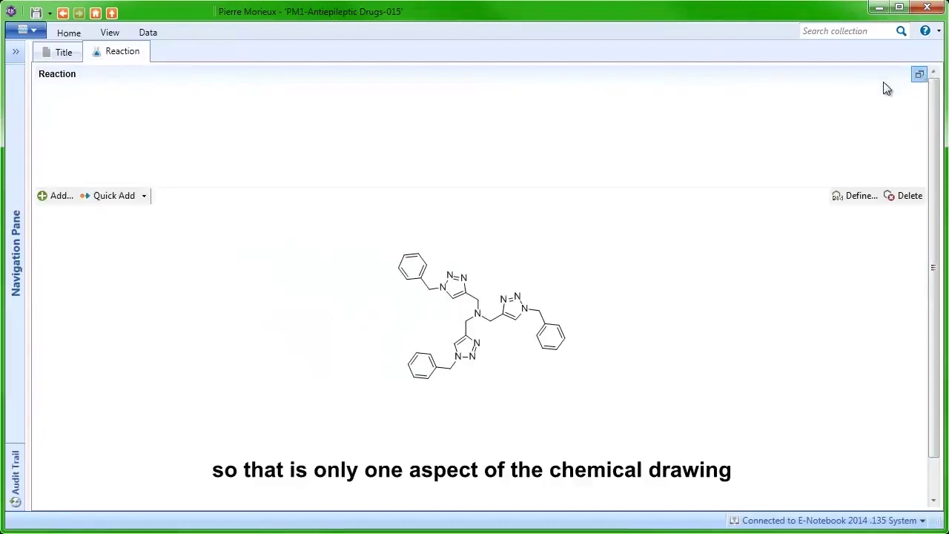
pyautogui.click(245, 195)
pyautogui.write('copper(II) acetate monohydrate')
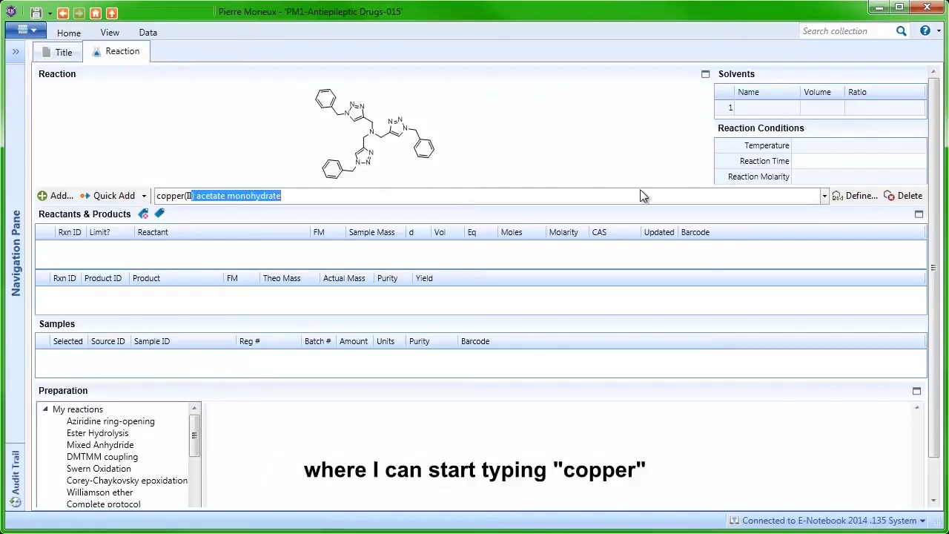
pyautogui.click(824, 195)
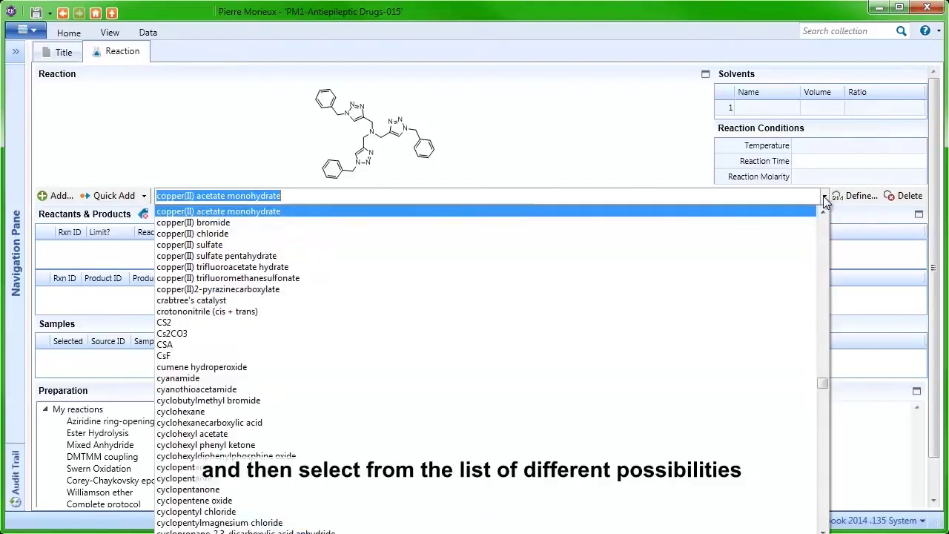
pyautogui.click(287, 245)
pyautogui.click(122, 196)
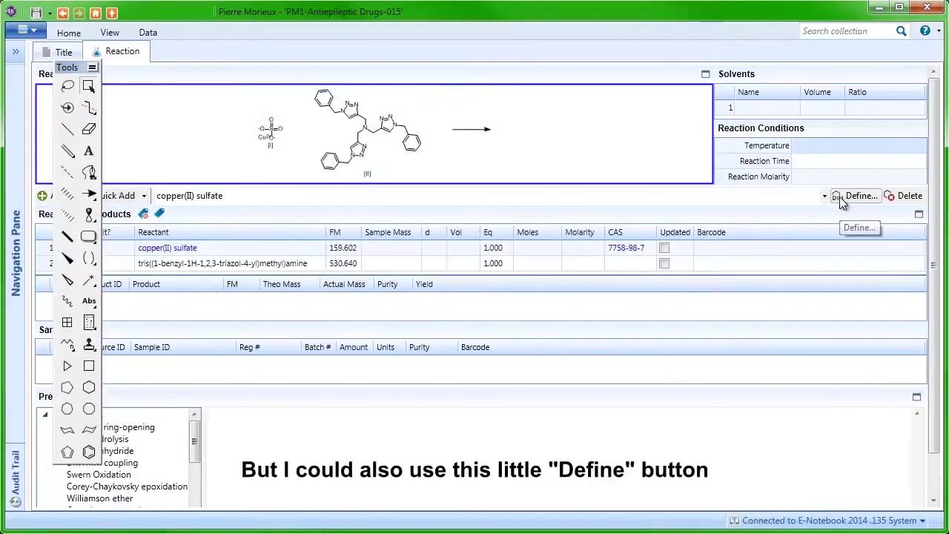
# Add TCEP HCl to the reaction with Quick Add.
pyautogui.click(241, 199)
pyautogui.write('TCE')
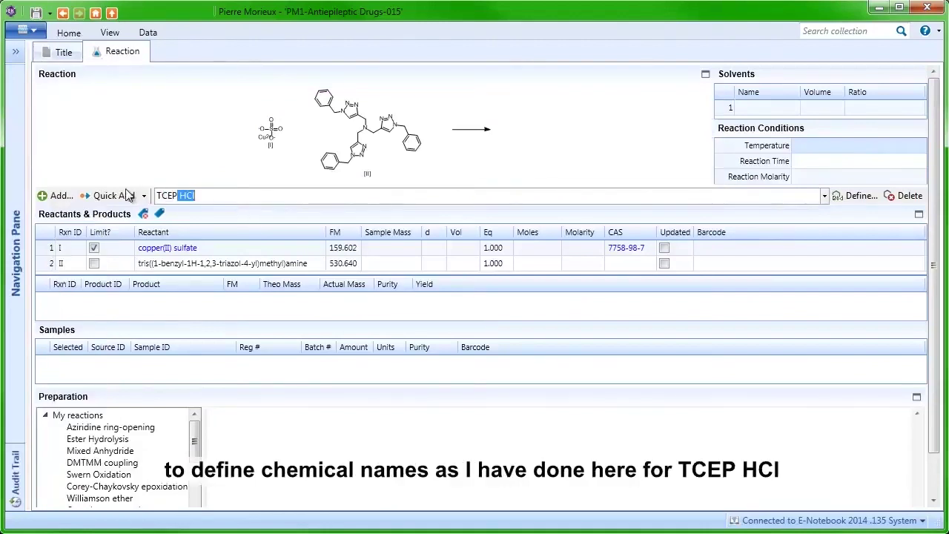
pyautogui.write('P')
pyautogui.click(127, 194)
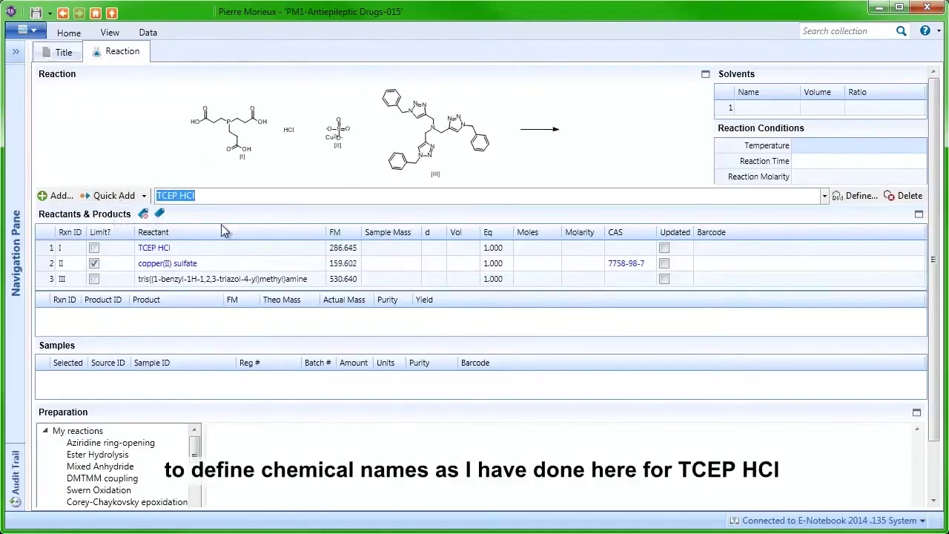
pyautogui.click(169, 165)
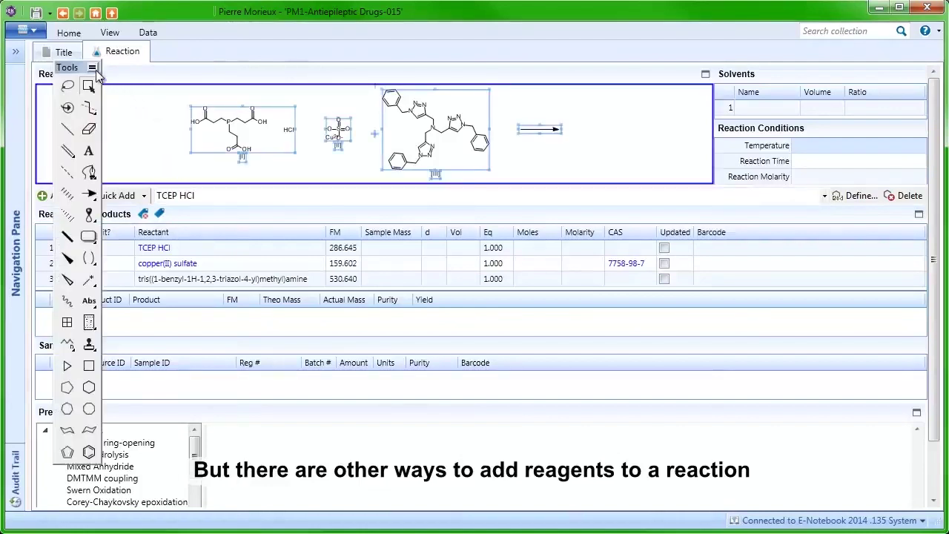
pyautogui.click(66, 194)
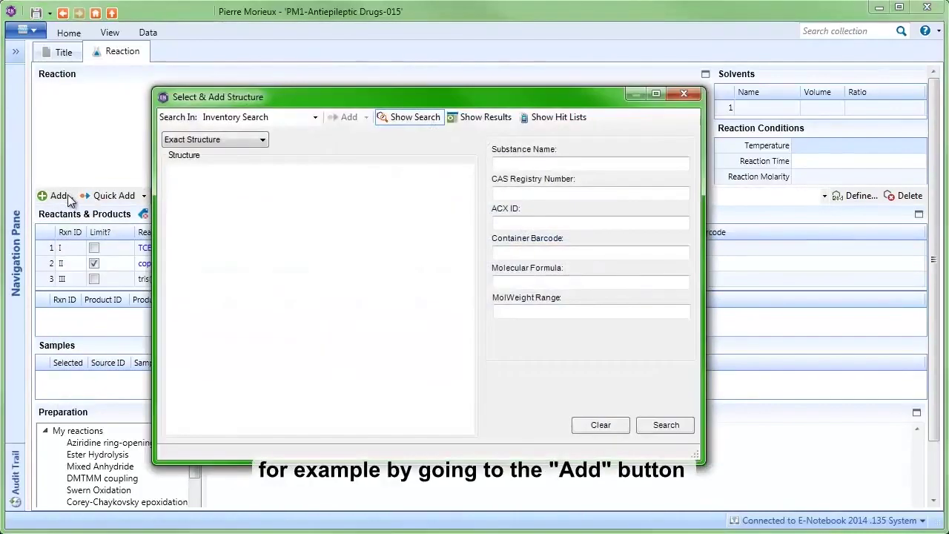
pyautogui.click(315, 118)
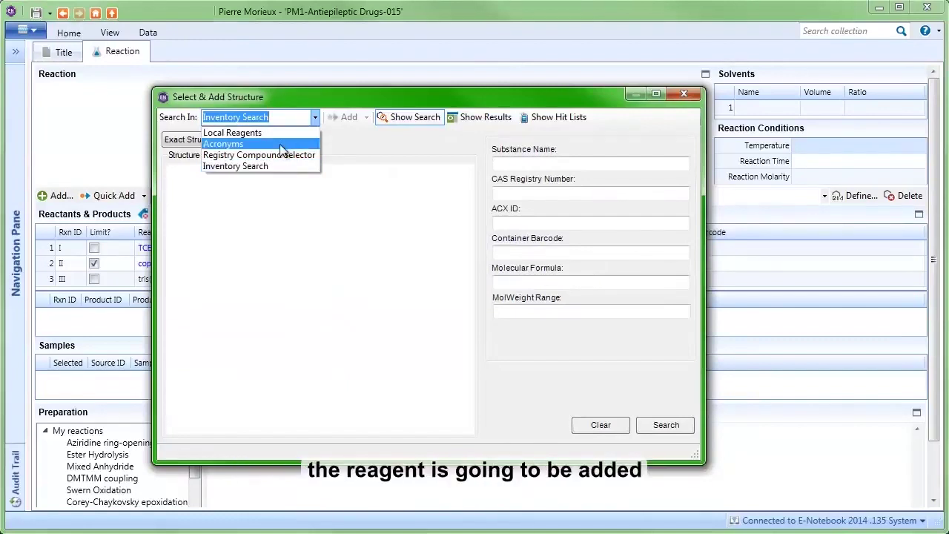
pyautogui.click(312, 118)
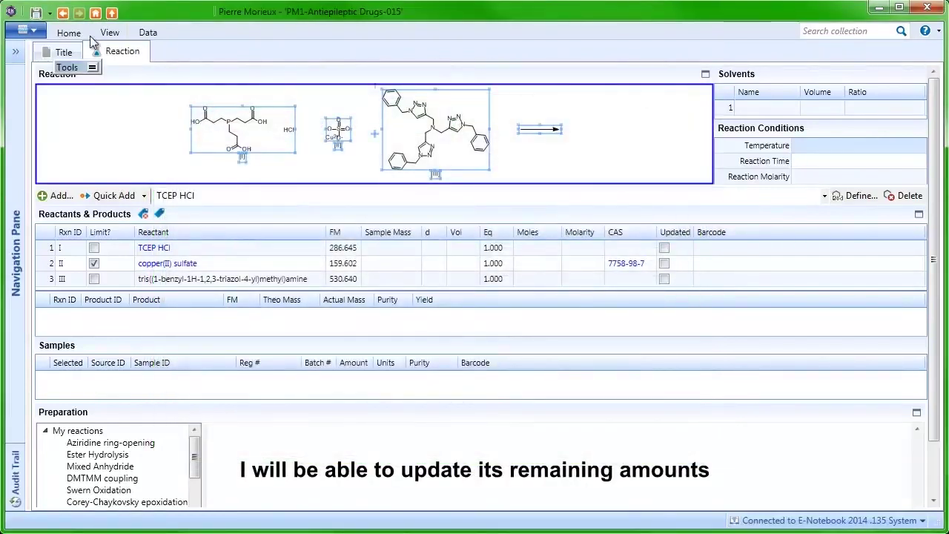
pyautogui.click(69, 33)
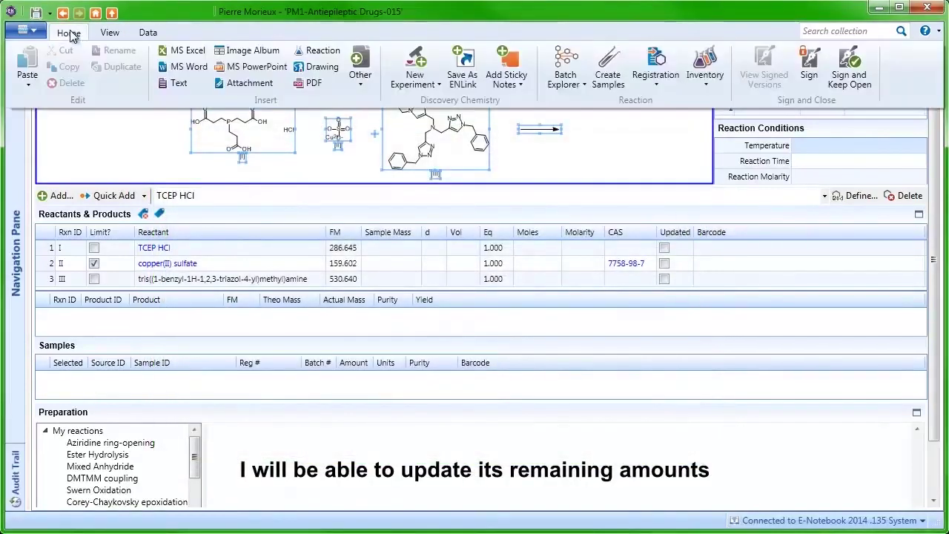
pyautogui.click(705, 88)
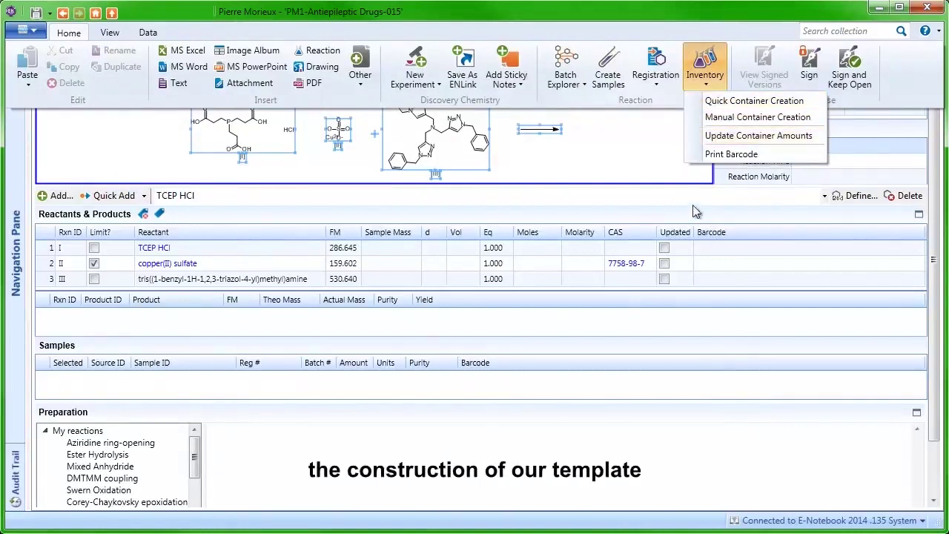
pyautogui.click(634, 158)
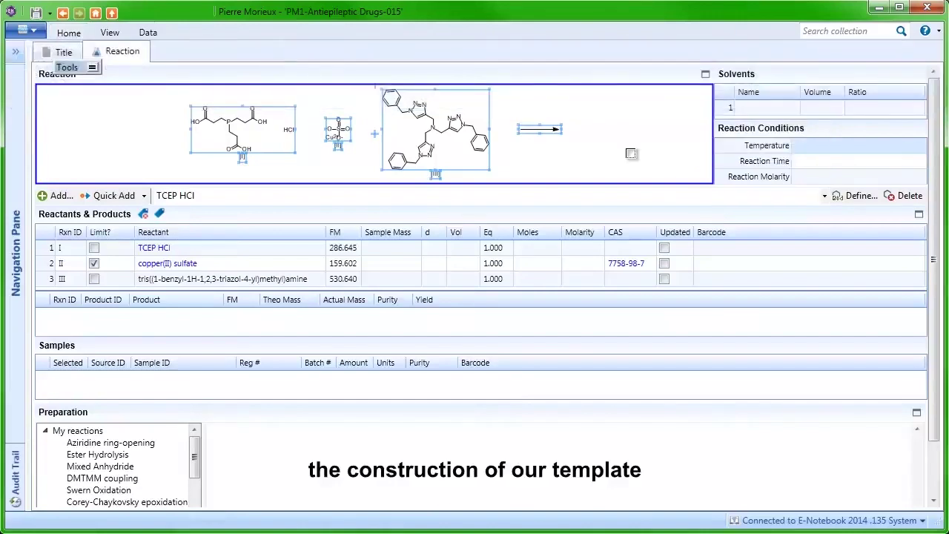
# Replace the solvent with Water and set its volume to 50 ml.
pyautogui.doubleClick(756, 109)
pyautogui.click(384, 231)
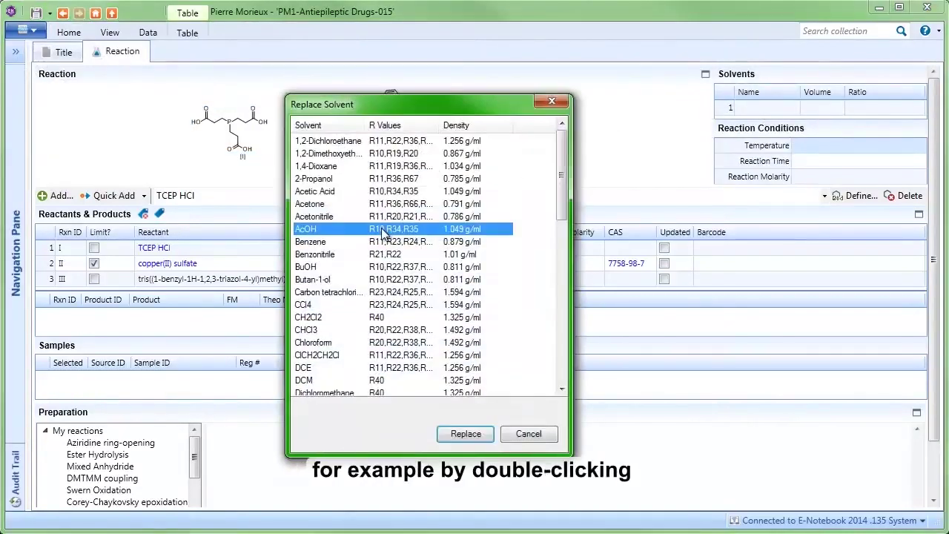
pyautogui.scroll(-10, 384, 231)
pyautogui.click(331, 363)
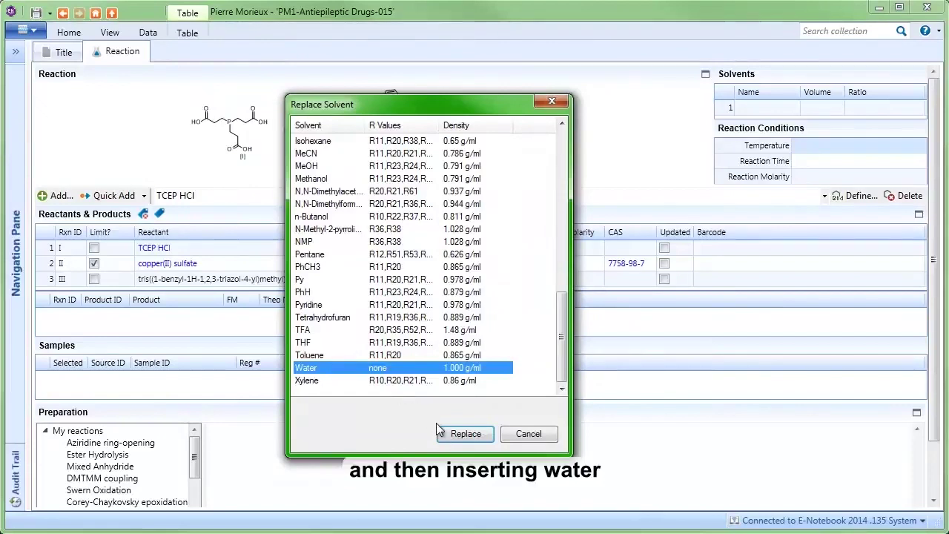
pyautogui.click(466, 432)
pyautogui.click(828, 108)
pyautogui.write('50')
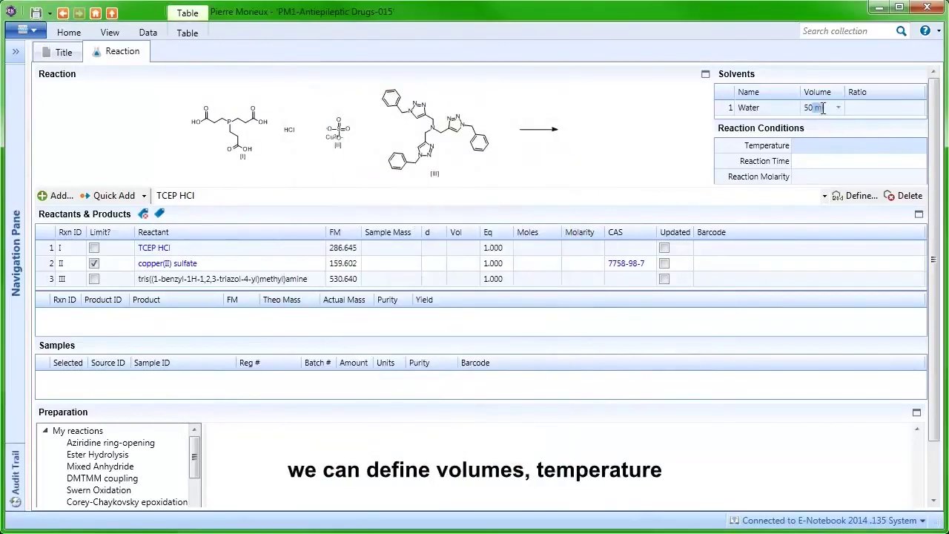
# Set the reaction temperature to 25 °C and reaction time to 45 min.
pyautogui.click(805, 146)
pyautogui.write('25')
pyautogui.press('Tab')
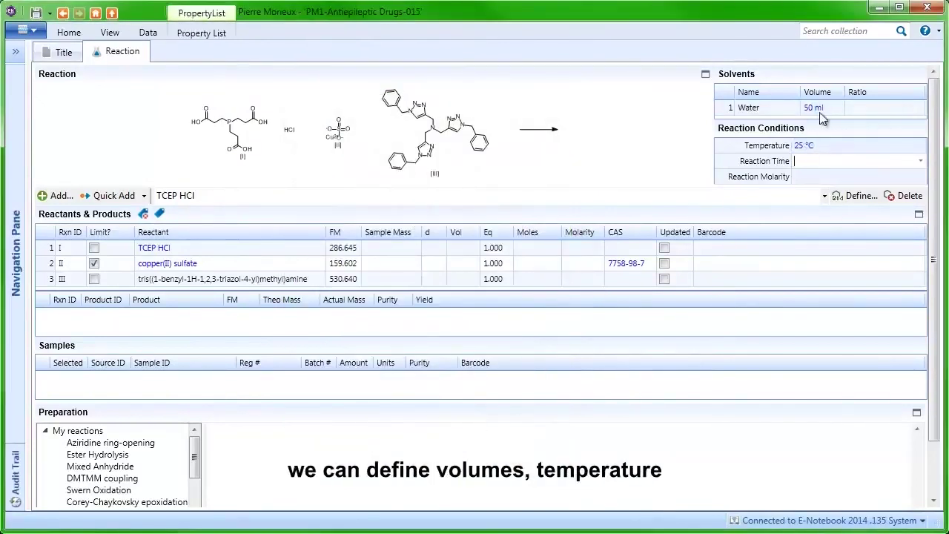
pyautogui.write('45')
pyautogui.press('Tab')
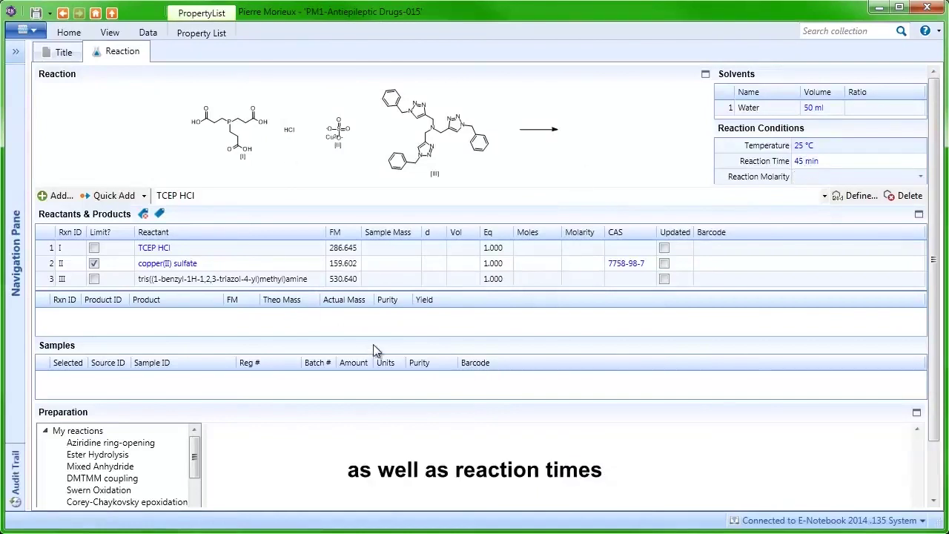
# Insert the Complete protocol AutoText from My reactions into the Preparation section.
pyautogui.click(231, 443)
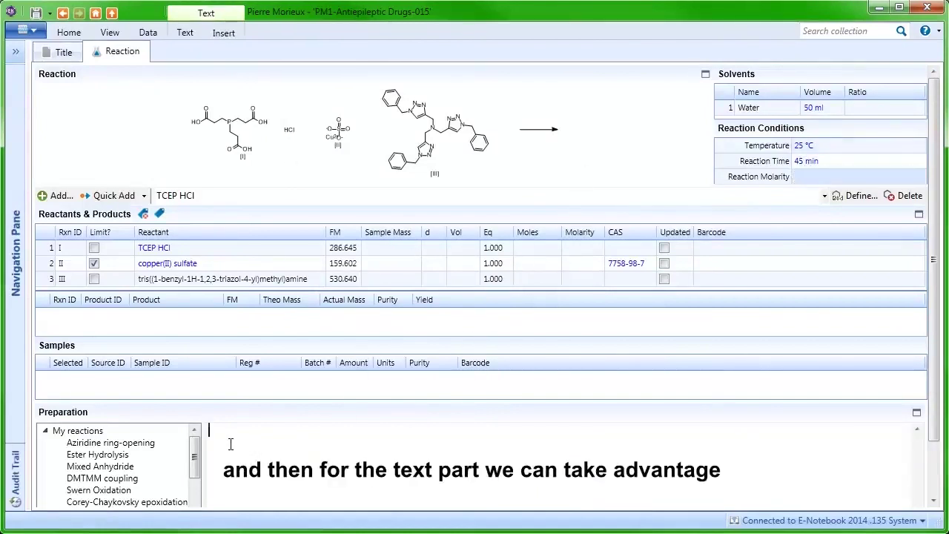
pyautogui.scroll(-3, 200, 443)
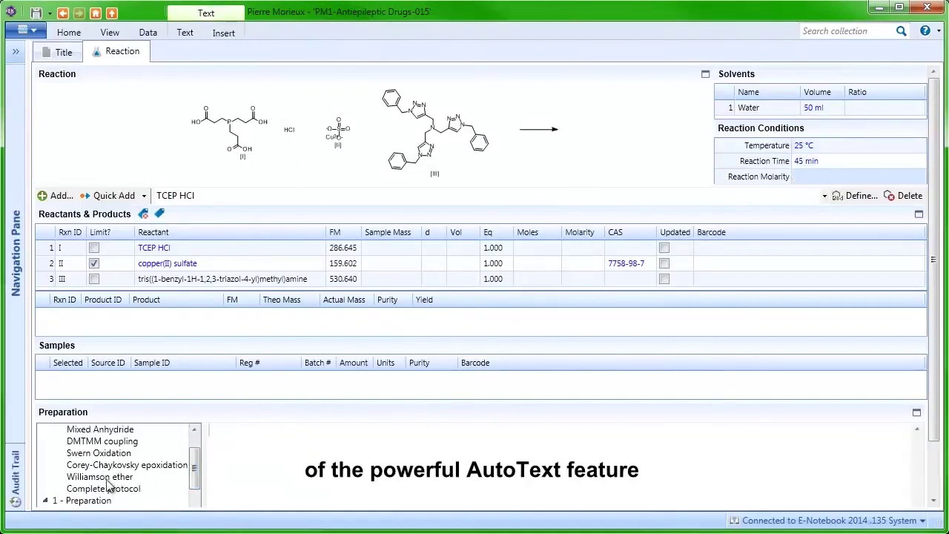
pyautogui.doubleClick(104, 489)
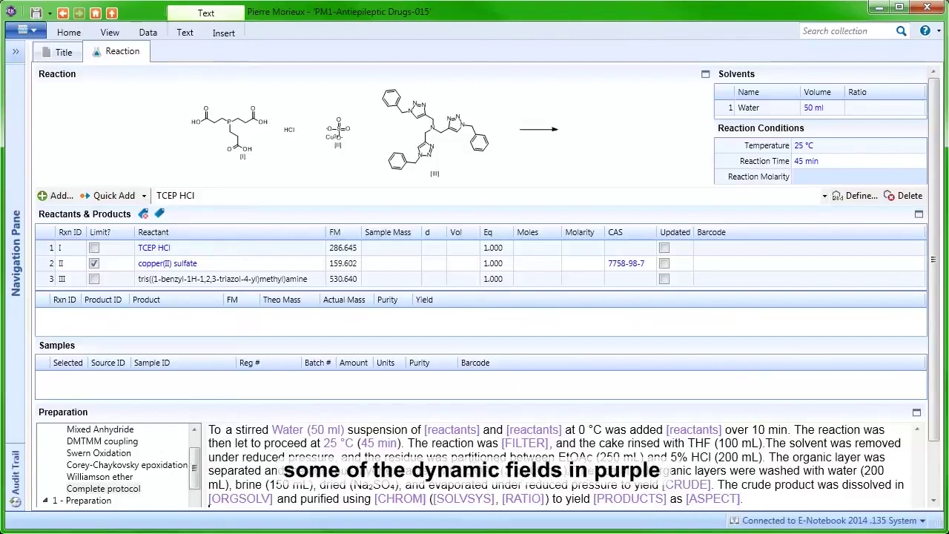
pyautogui.click(15, 52)
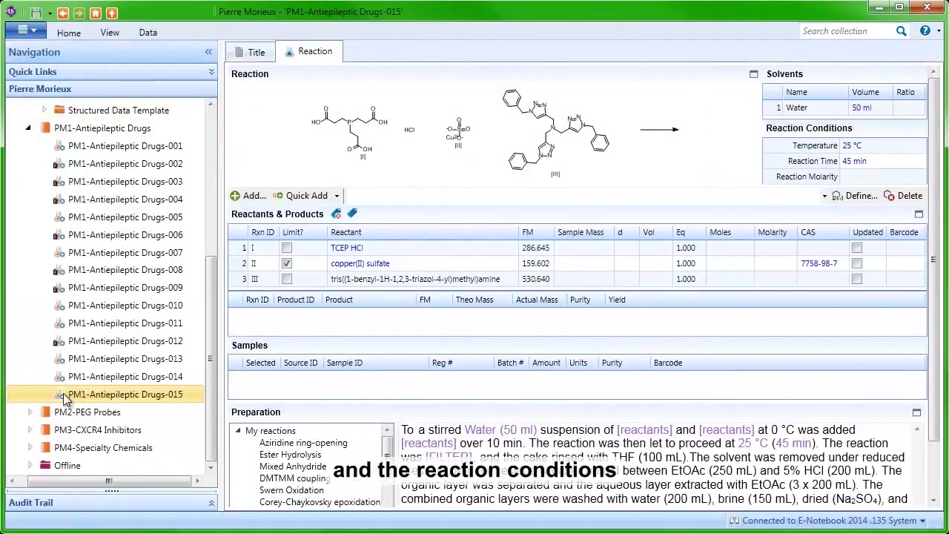
# Copy experiment PM1-Antiepileptic Drugs-015 into My Templates, naming it 'Click Reaction Template'.
pyautogui.rightClick(60, 394)
pyautogui.click(97, 192)
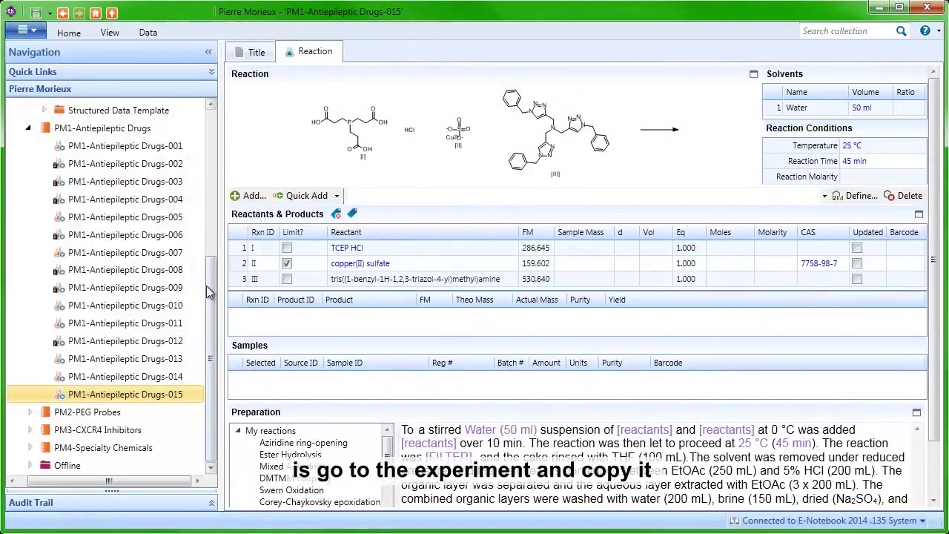
pyautogui.moveTo(209, 292); pyautogui.dragTo(209, 138)
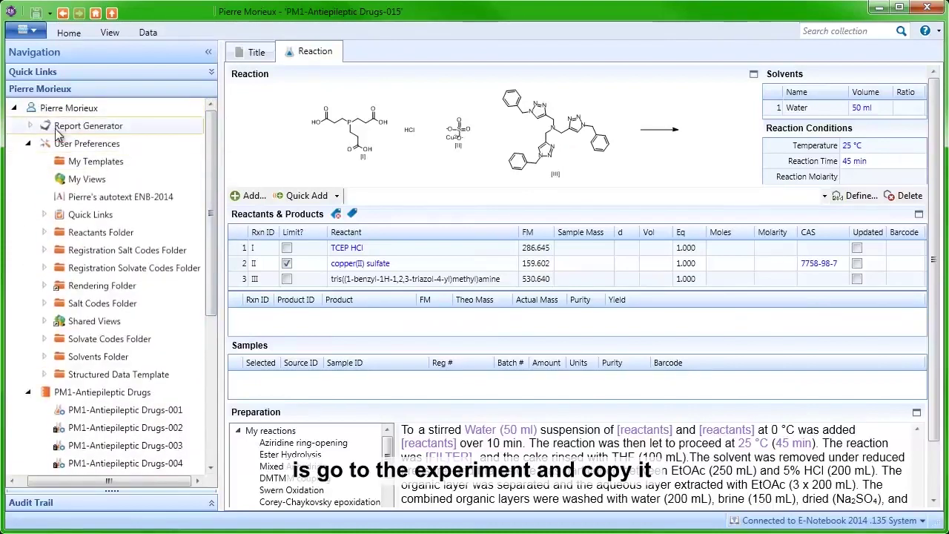
pyautogui.click(61, 163)
pyautogui.rightClick(63, 163)
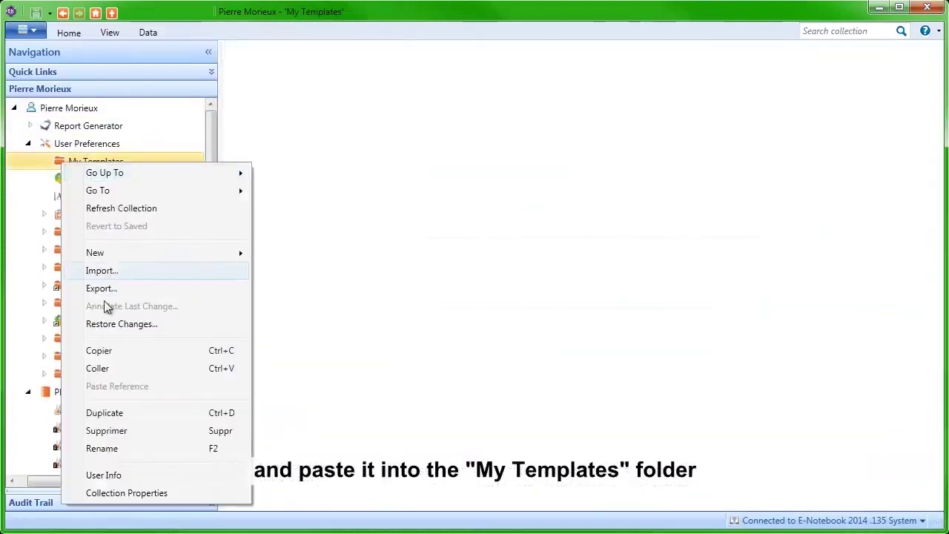
pyautogui.click(110, 369)
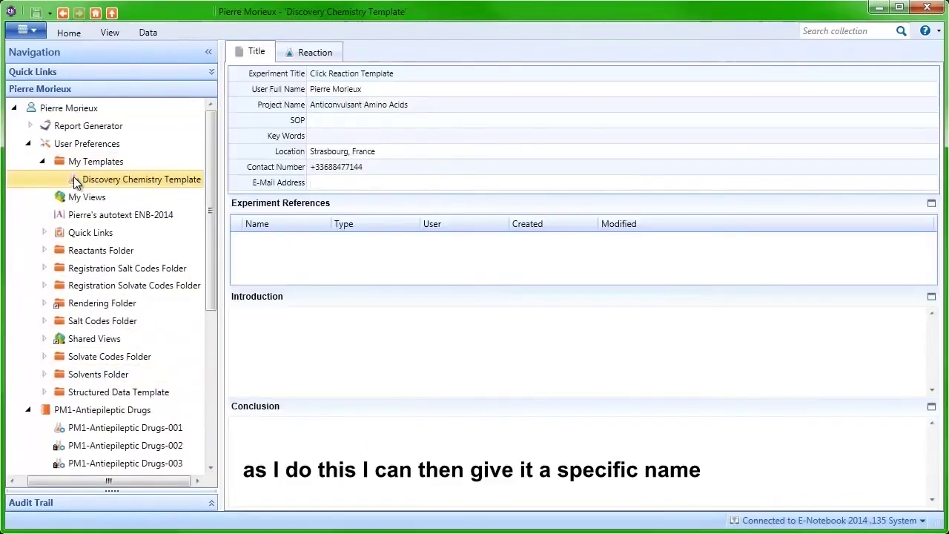
pyautogui.click(104, 179)
pyautogui.write('Click Re')
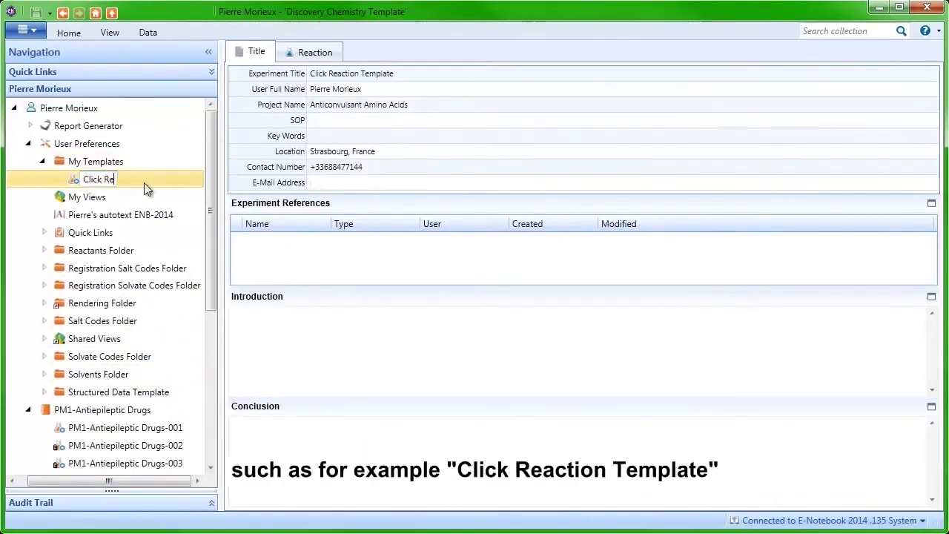
pyautogui.write('action Template')
pyautogui.press('Return')
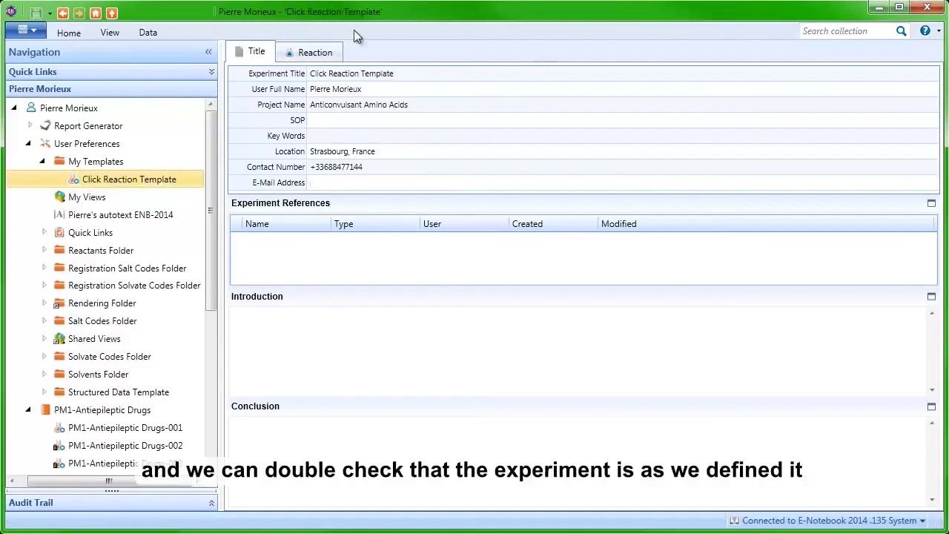
# Review the template, return to the PM1-Antiepileptic Drugs notebook, and start a new Search from Quick Links.
pyautogui.click(312, 52)
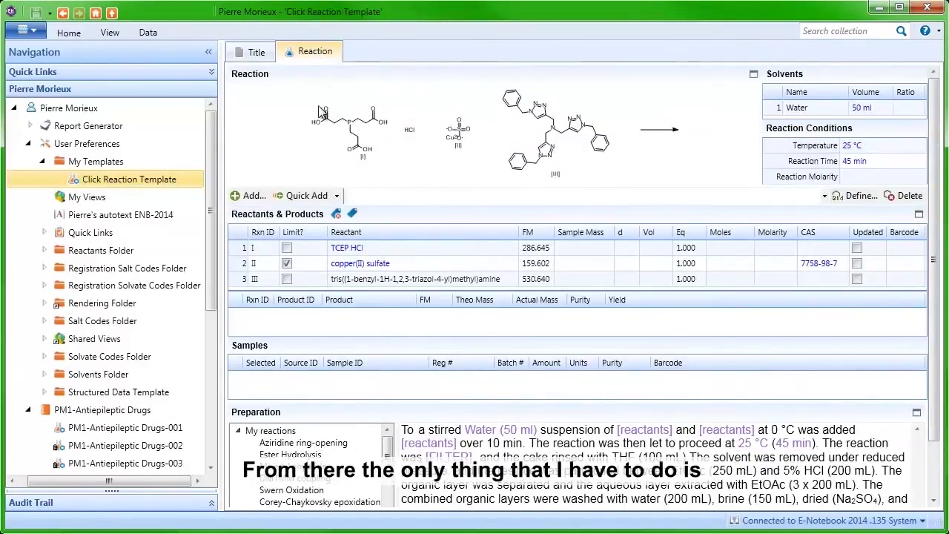
pyautogui.click(52, 409)
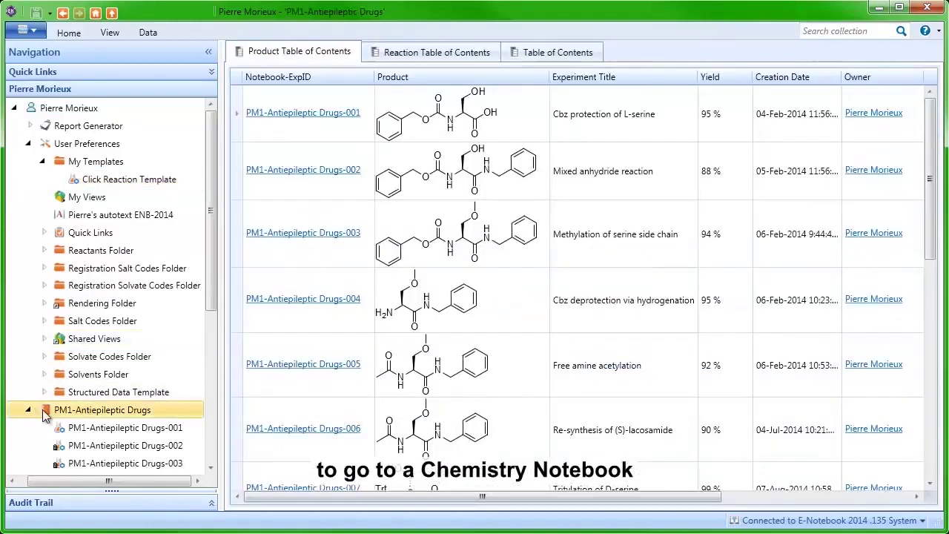
pyautogui.click(72, 34)
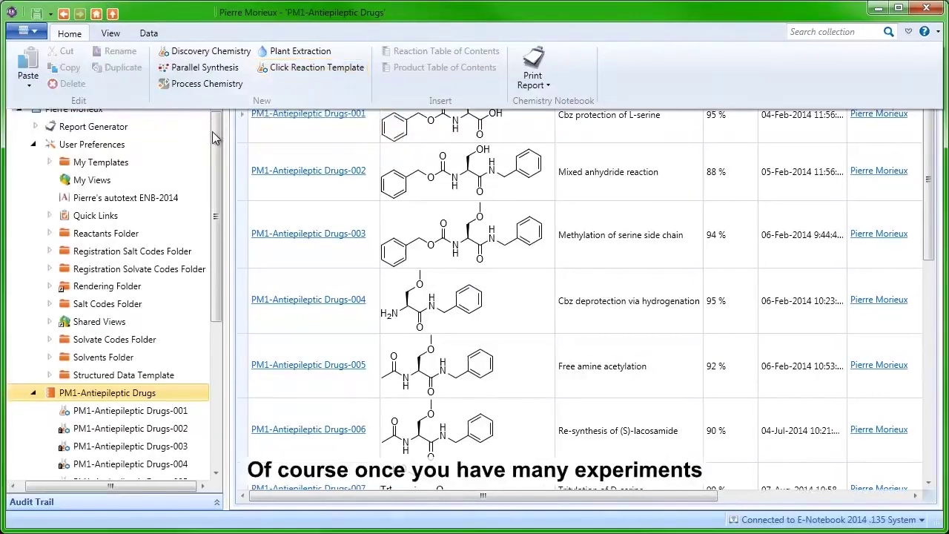
pyautogui.click(214, 129)
pyautogui.click(216, 73)
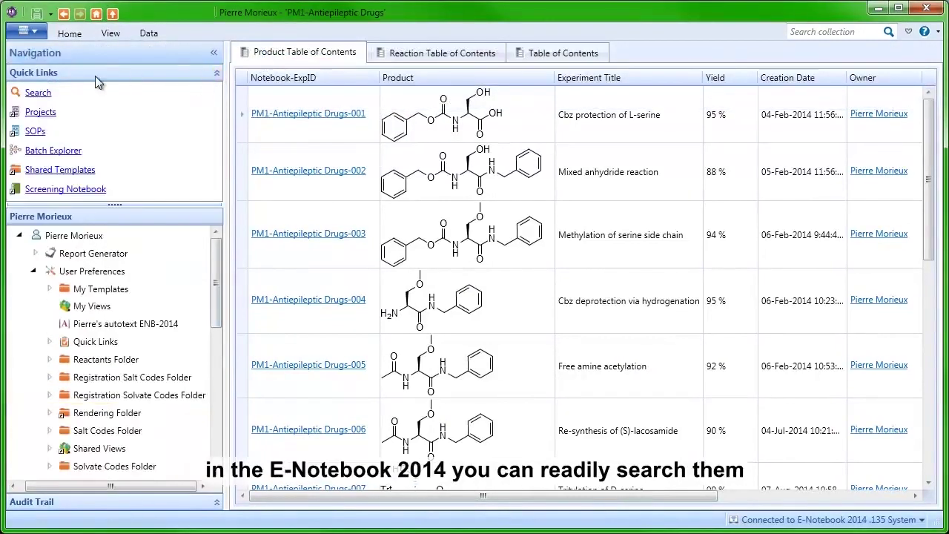
pyautogui.click(37, 93)
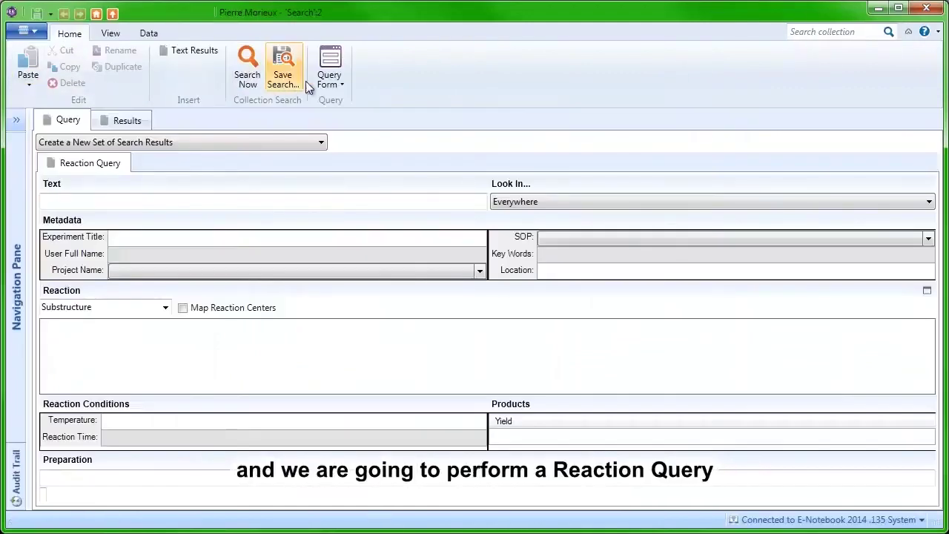
# Switch to the Reaction Query form, enlarge the drawing area, and draw a reaction arrow.
pyautogui.click(330, 74)
pyautogui.click(337, 118)
pyautogui.click(460, 359)
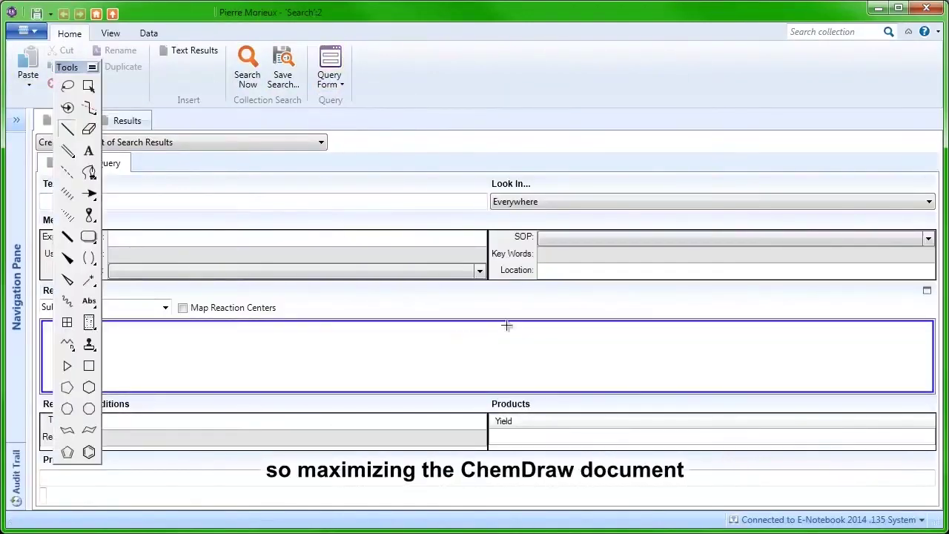
pyautogui.click(926, 290)
pyautogui.click(320, 330)
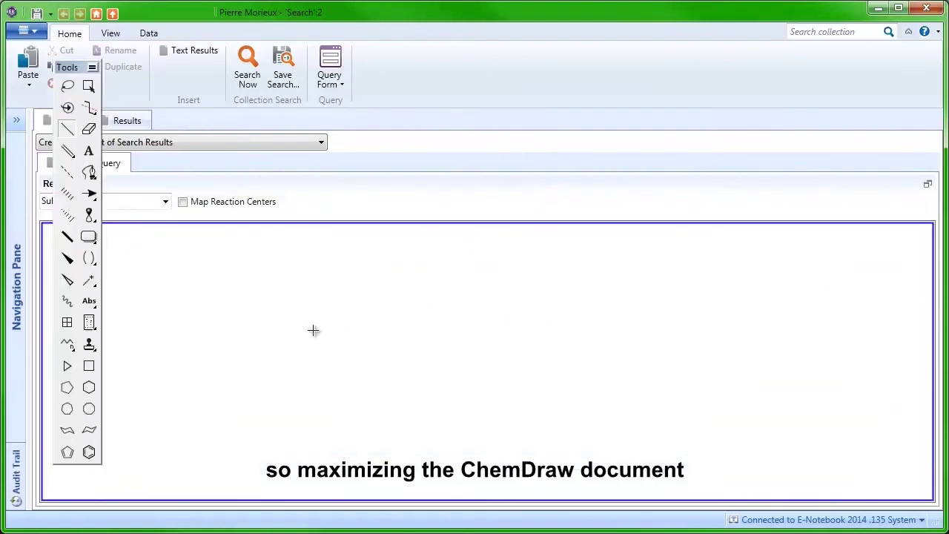
pyautogui.moveTo(300, 334); pyautogui.dragTo(420, 335)
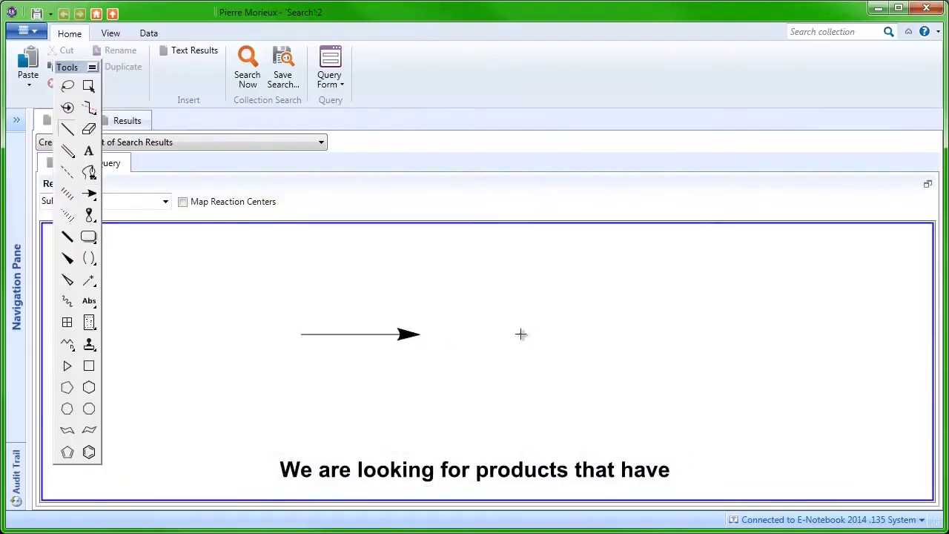
# Draw the A–C(=O)–NH–CH2–C(=O)–Q product right of the arrow, labelling ends Q and A.
pyautogui.moveTo(521, 325); pyautogui.dragTo(521, 297)
pyautogui.click(521, 309)
pyautogui.click(521, 325)
pyautogui.click(547, 338)
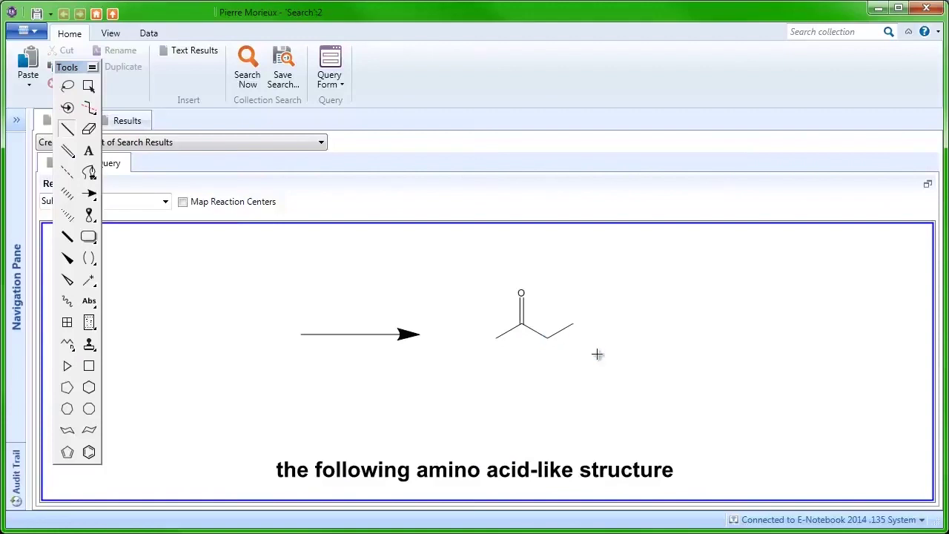
pyautogui.click(599, 353)
pyautogui.press('o')
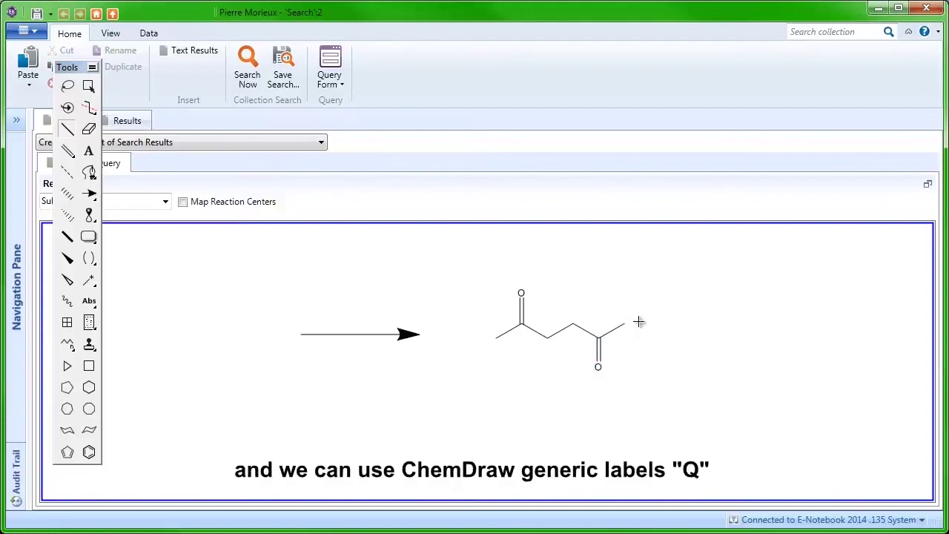
pyautogui.doubleClick(623, 325)
pyautogui.write('Q')
pyautogui.press('Return')
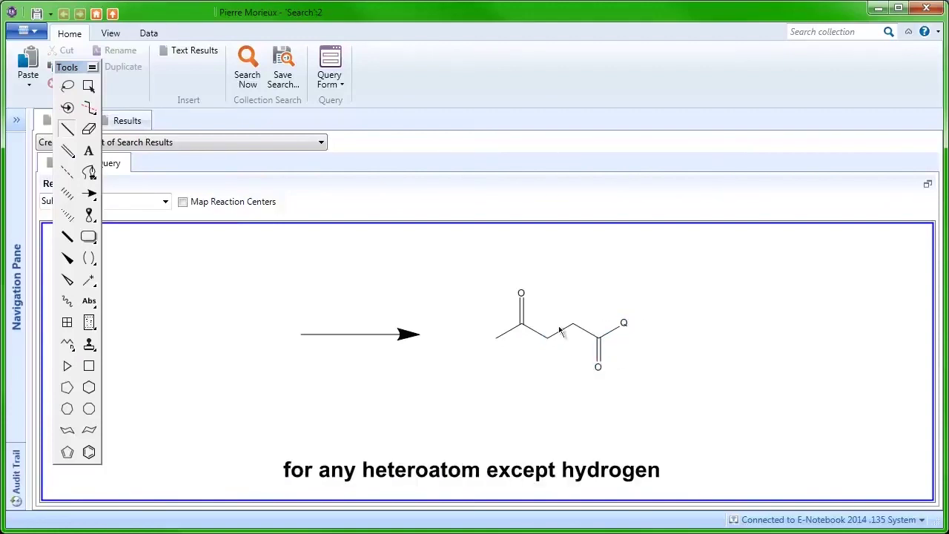
pyautogui.doubleClick(498, 338)
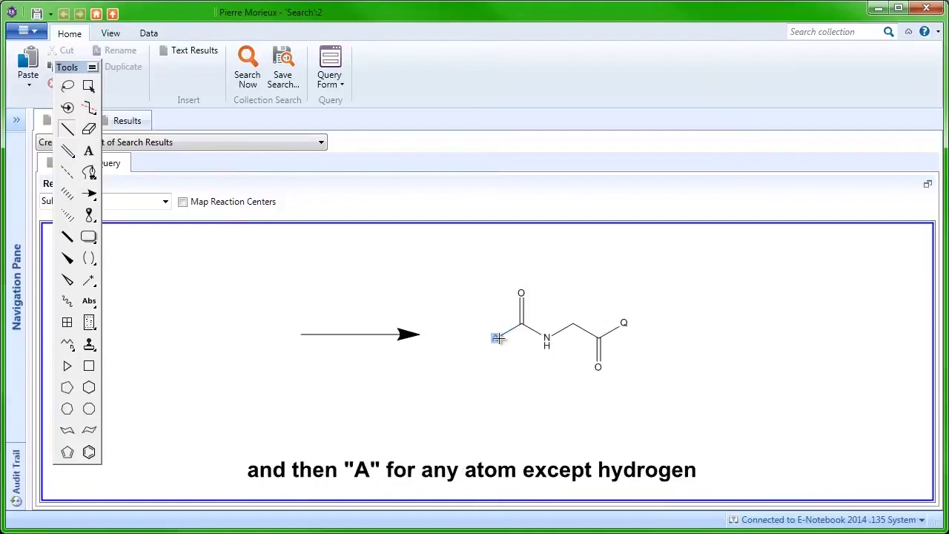
pyautogui.click(927, 184)
# Limit the query to temperature > 0 °C, reaction time < 6 hr and yield > 50 %.
pyautogui.click(123, 424)
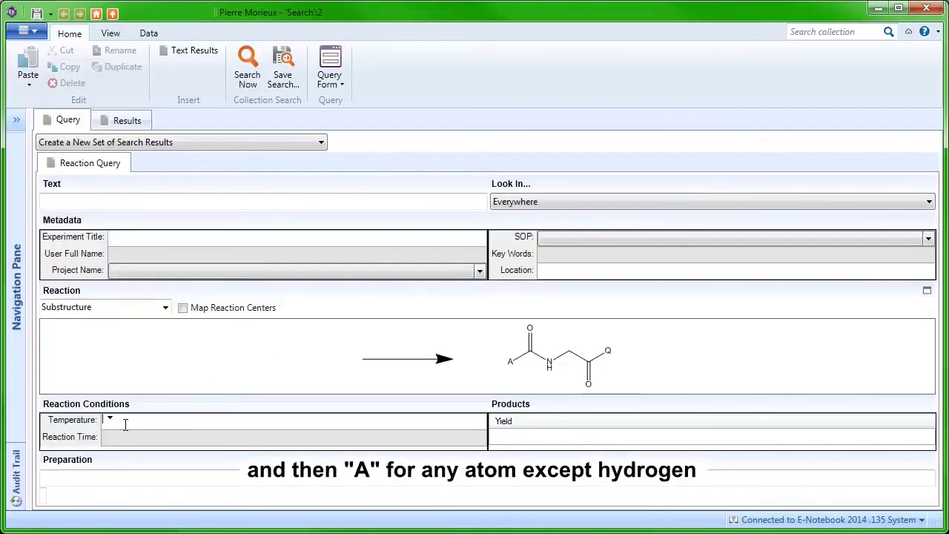
pyautogui.click(132, 439)
pyautogui.write('6 hr')
pyautogui.press('Return')
pyautogui.click(519, 440)
pyautogui.write('50')
pyautogui.press('Return')
# Add the text criterion 'partitioned AND EtOAc' and run the search.
pyautogui.click(185, 207)
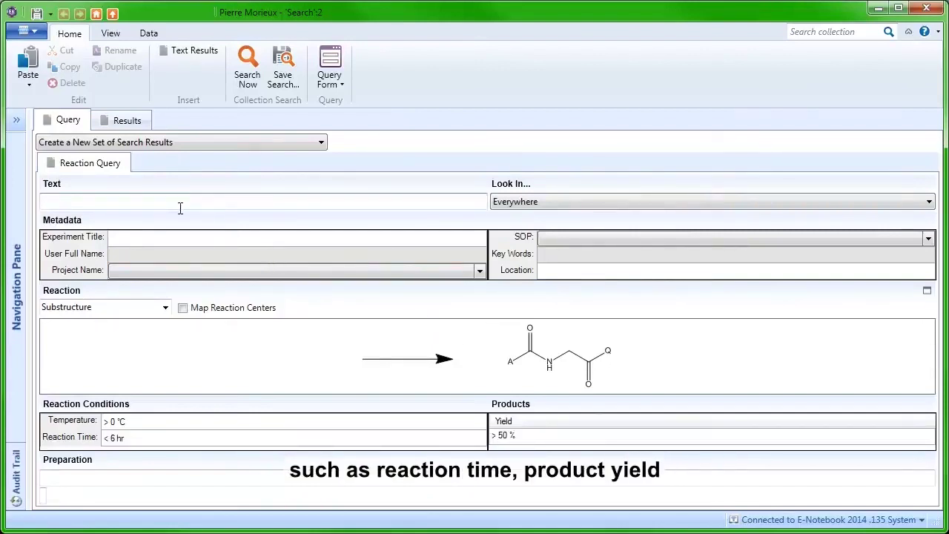
pyautogui.write('partitioned A')
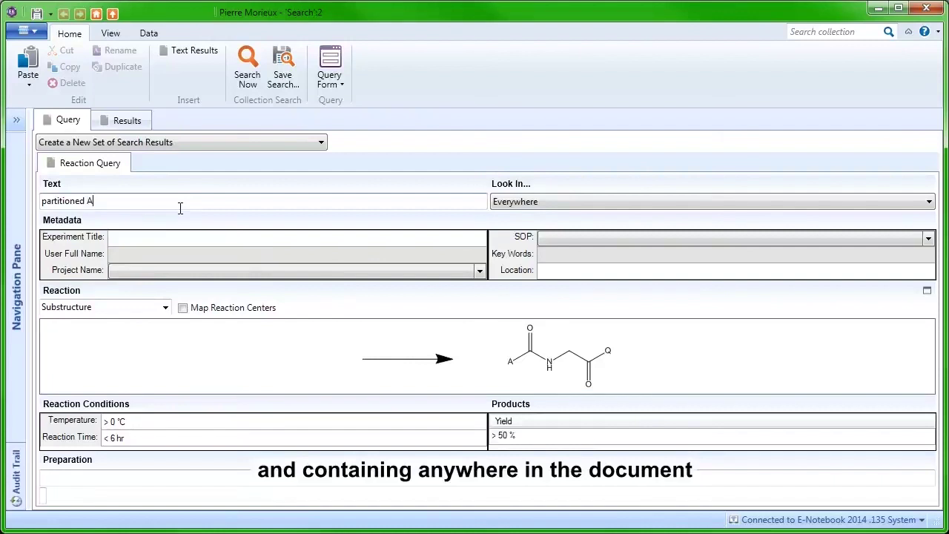
pyautogui.write('ND EtOAc')
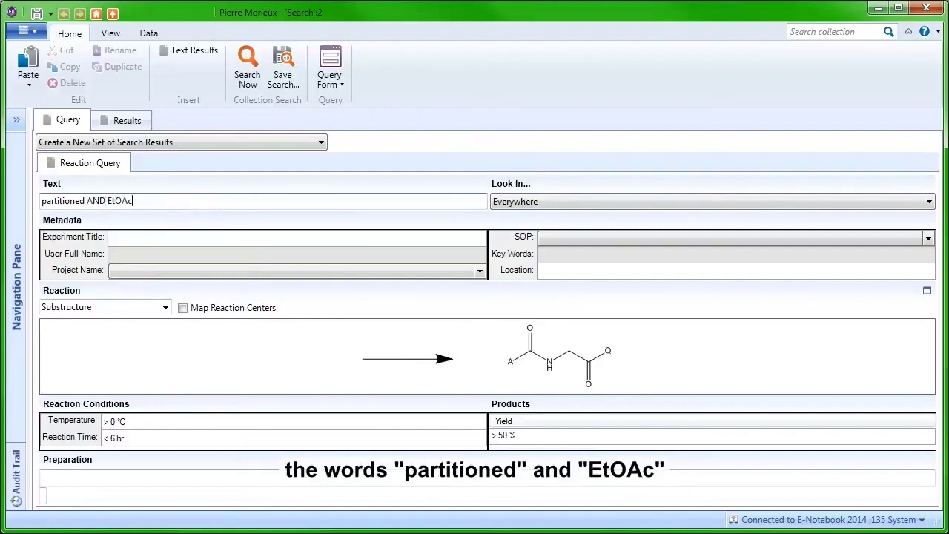
pyautogui.click(248, 74)
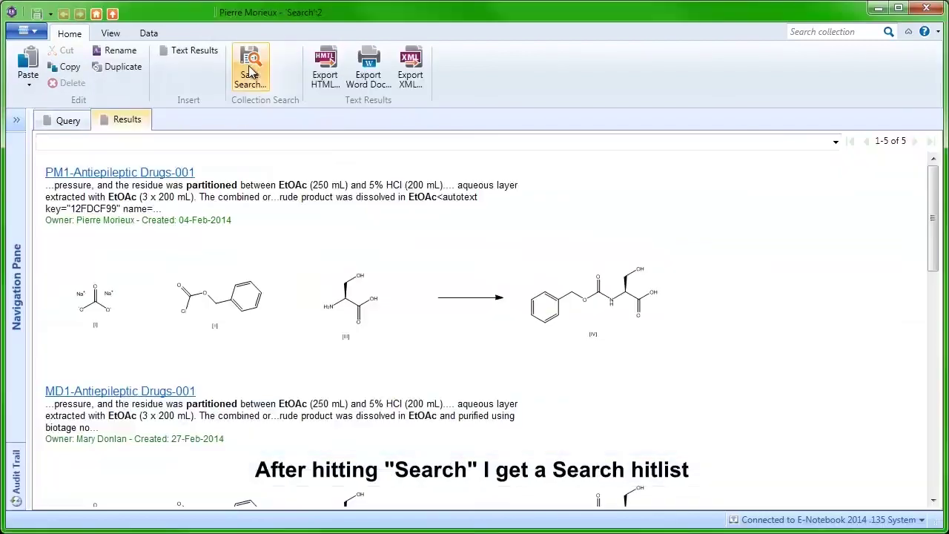
# Open the colleague's Chemistry Notebook-002 hit and view its reaction details.
pyautogui.moveTo(935, 189); pyautogui.dragTo(944, 235)
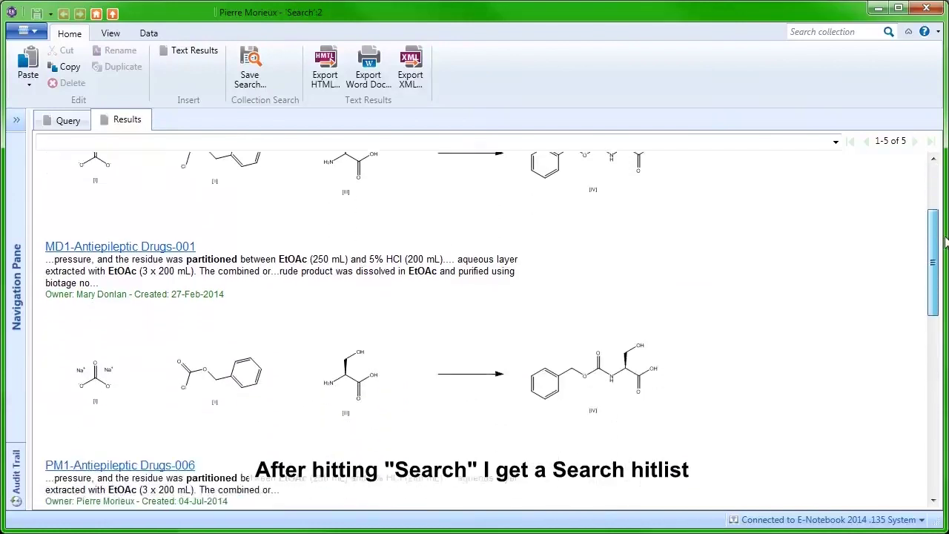
pyautogui.scroll(-4, 334, 310)
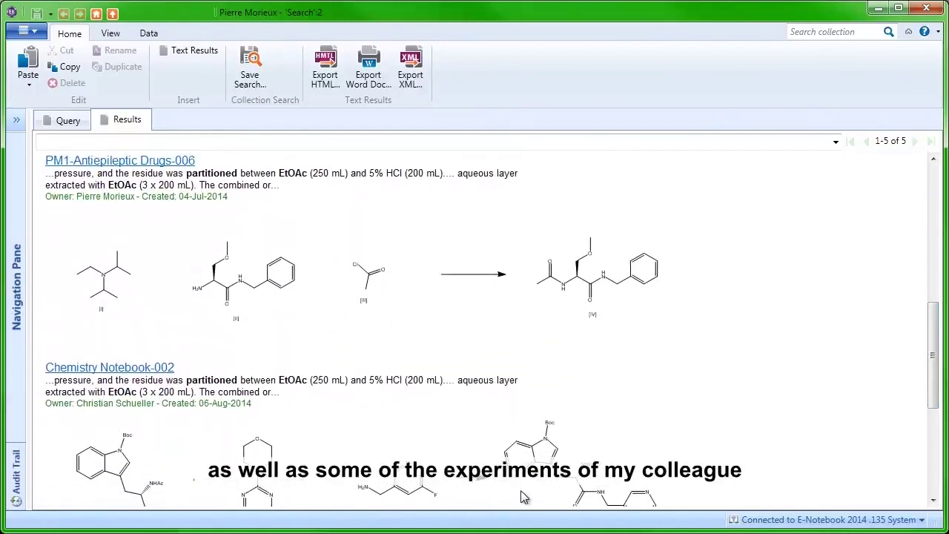
pyautogui.click(140, 369)
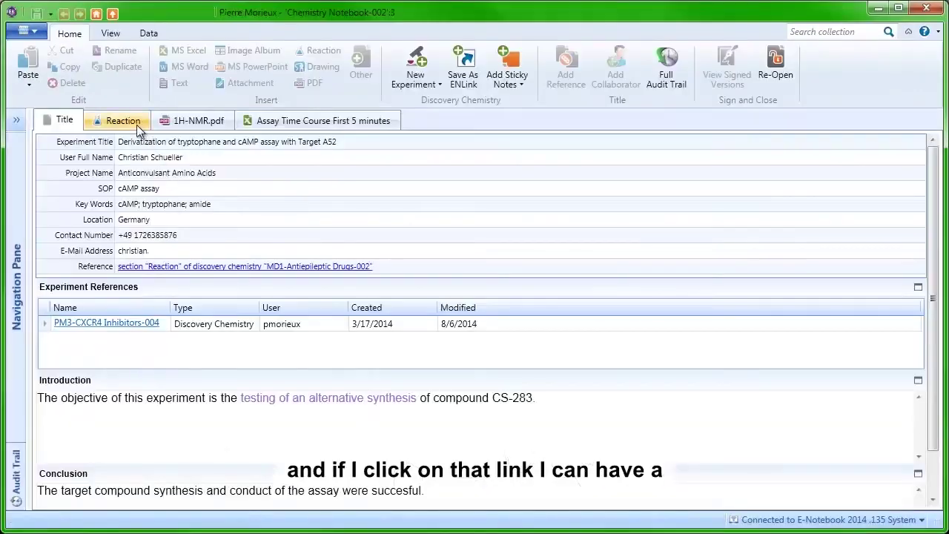
pyautogui.click(137, 124)
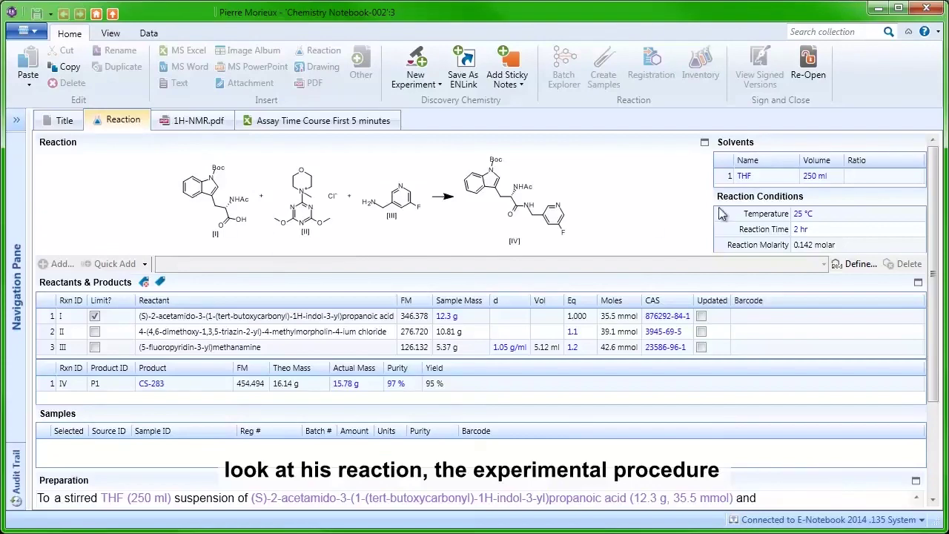
# View the attached 1H-NMR.pdf spectrum, then close the Search window.
pyautogui.scroll(-2, 919, 222)
pyautogui.click(204, 121)
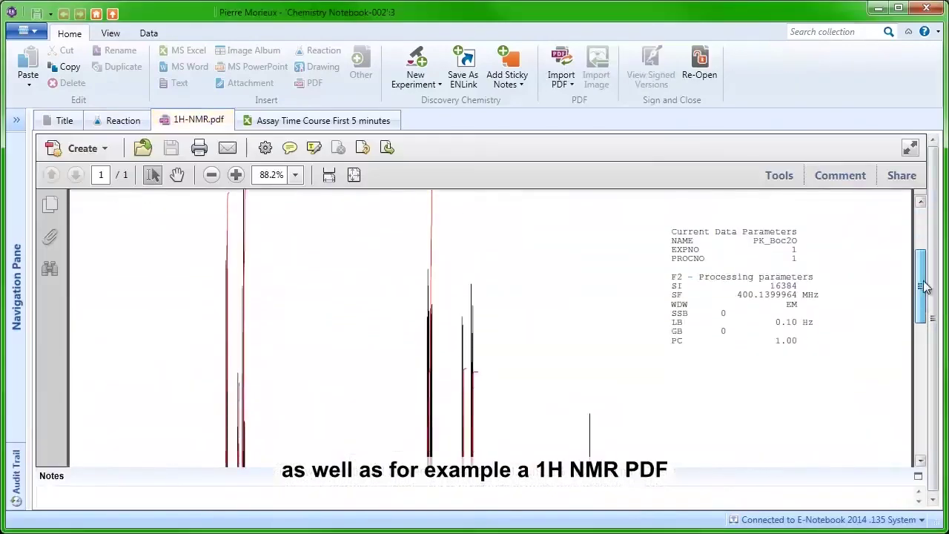
pyautogui.moveTo(923, 287); pyautogui.dragTo(925, 400)
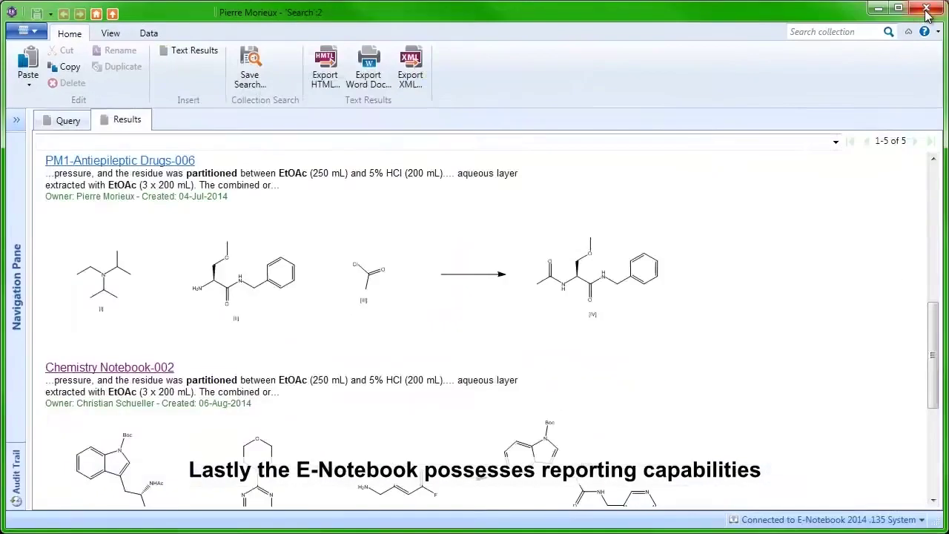
pyautogui.click(926, 8)
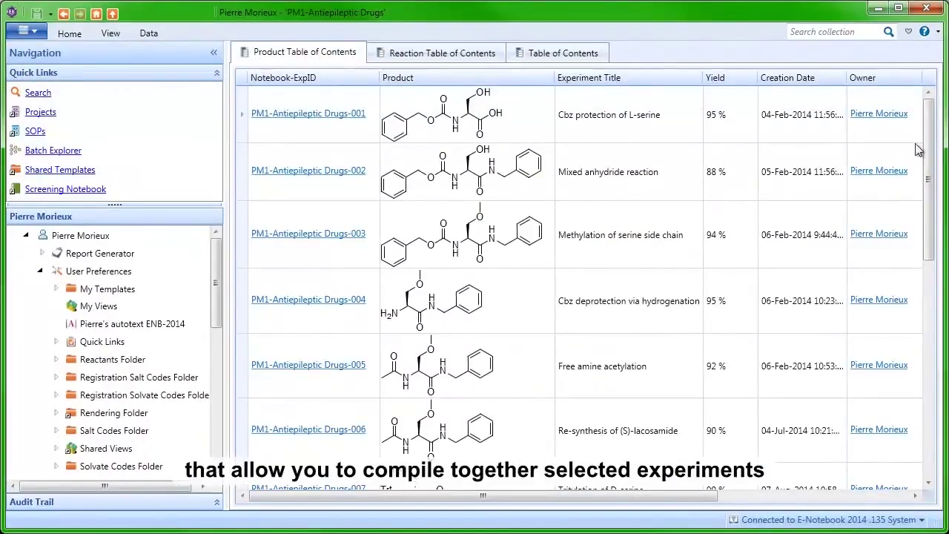
# Add experiment PM1-Antiepileptic Drugs-005 to the Report Generator.
pyautogui.click(40, 271)
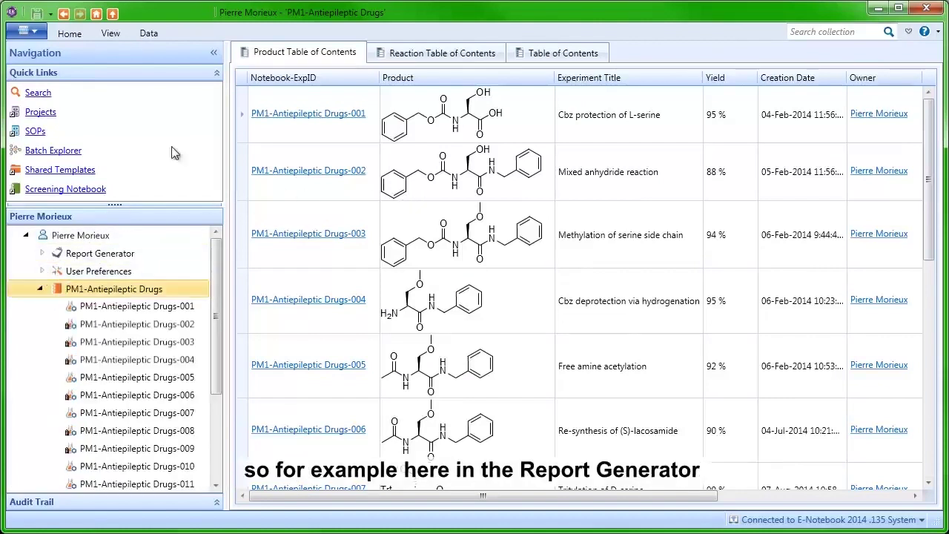
pyautogui.click(216, 72)
pyautogui.click(41, 127)
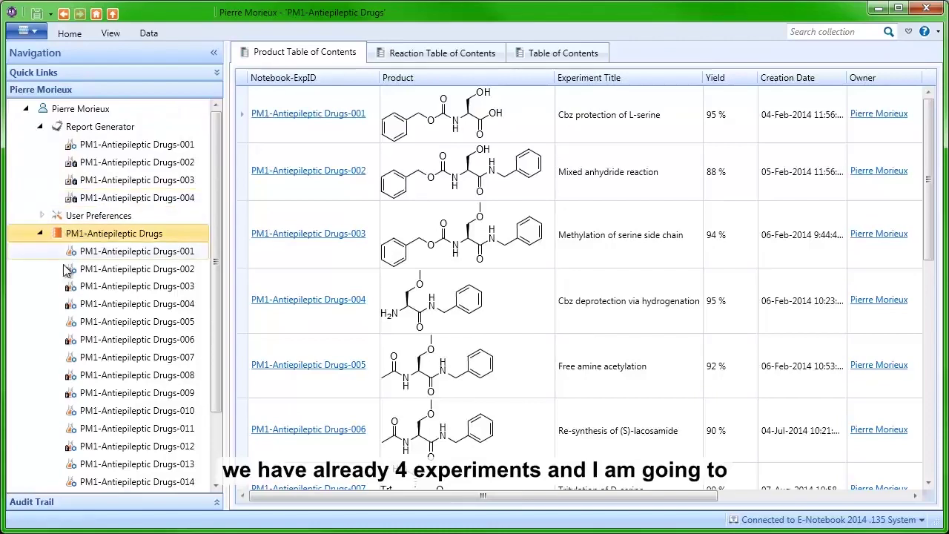
pyautogui.moveTo(73, 322); pyautogui.dragTo(59, 127)
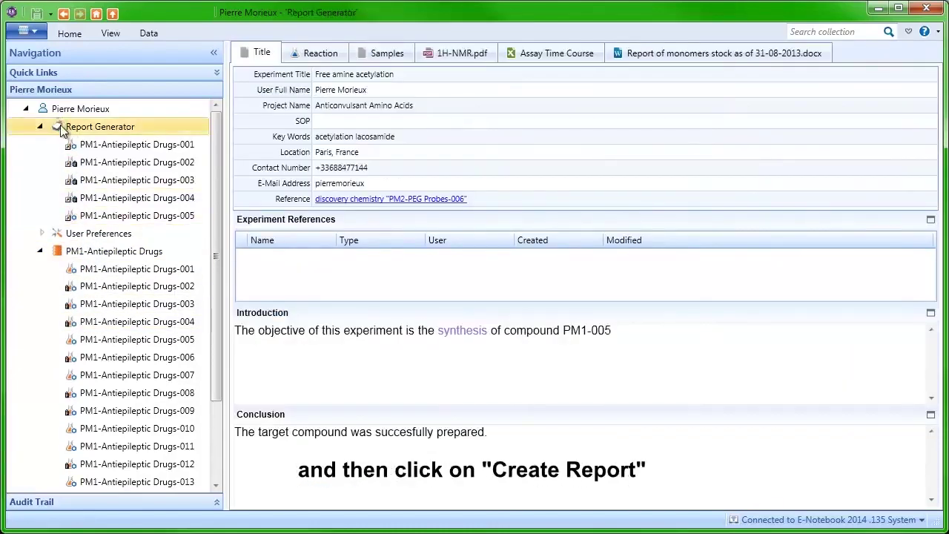
# Preview a Discovery Chemistry Results report of the Report Generator's five experiments, then close it.
pyautogui.click(69, 33)
pyautogui.click(164, 58)
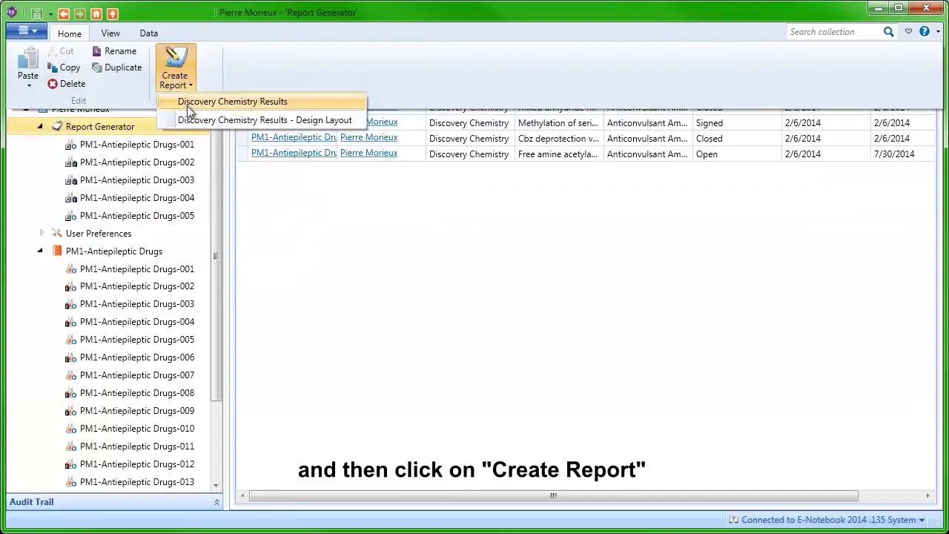
pyautogui.click(190, 104)
pyautogui.moveTo(888, 103); pyautogui.dragTo(890, 404)
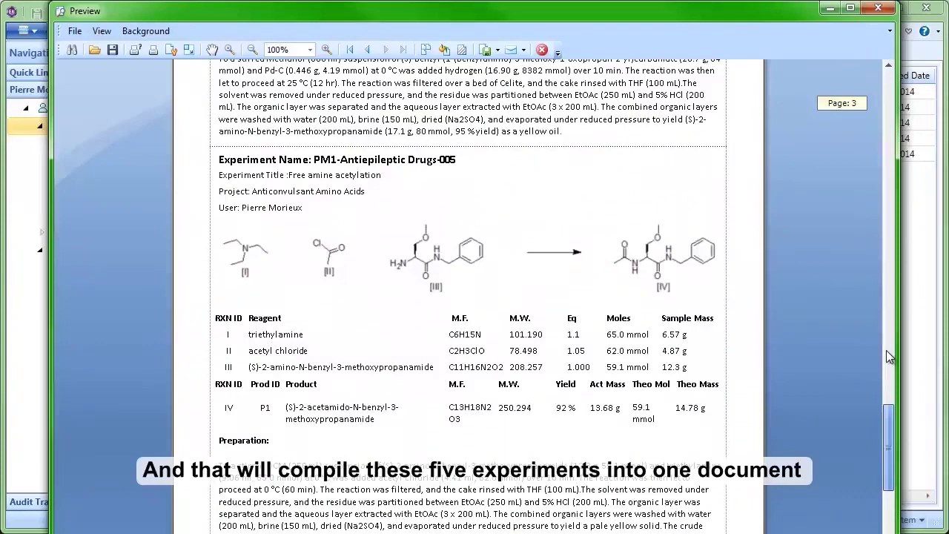
pyautogui.click(888, 10)
pyautogui.click(40, 126)
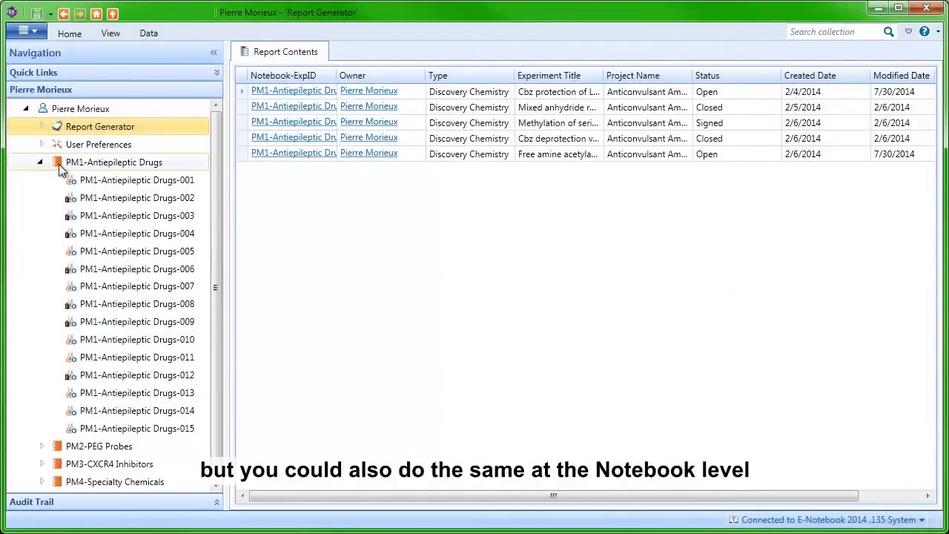
# Preview a Discovery Chemistry Results report for the whole PM1-Antiepileptic Drugs notebook.
pyautogui.click(58, 163)
pyautogui.click(72, 36)
pyautogui.click(534, 74)
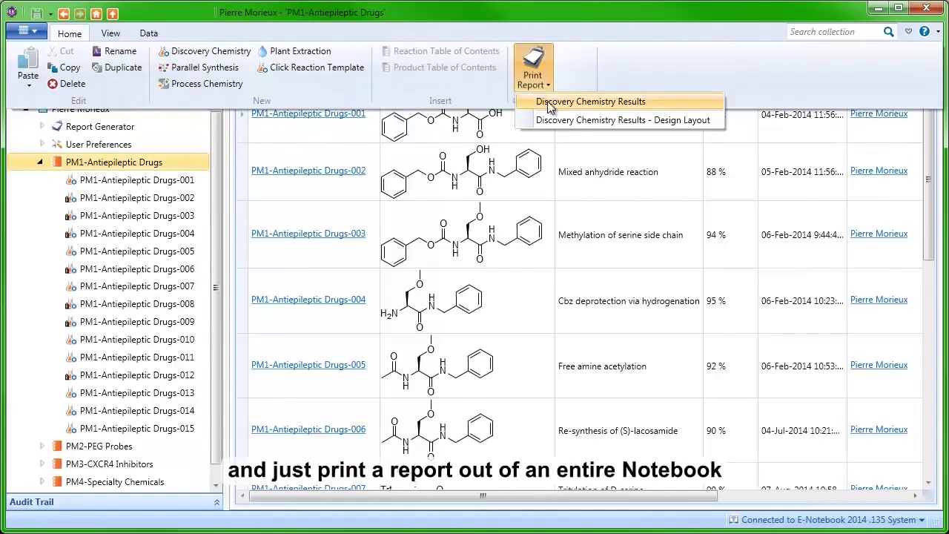
pyautogui.click(559, 103)
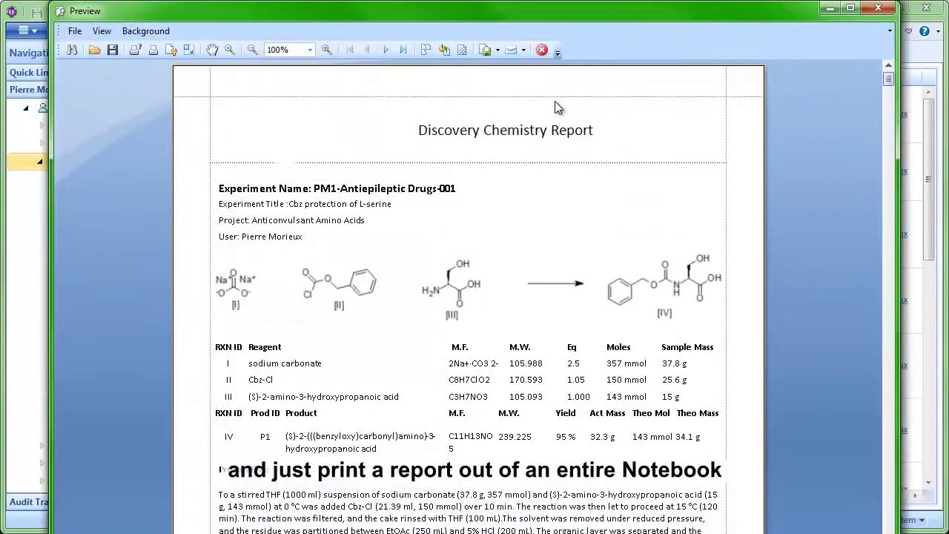
pyautogui.moveTo(887, 79); pyautogui.dragTo(865, 397)
pyautogui.scroll(5, 546, 263)
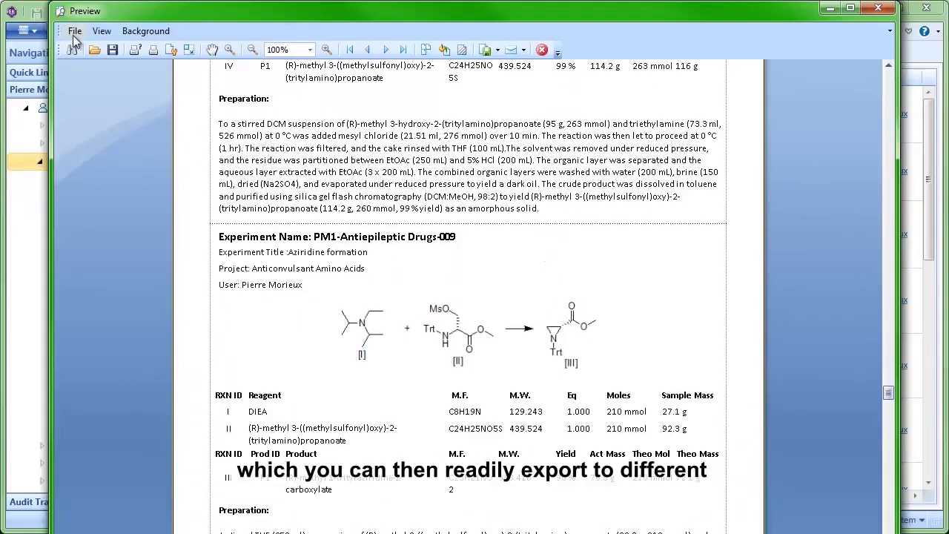